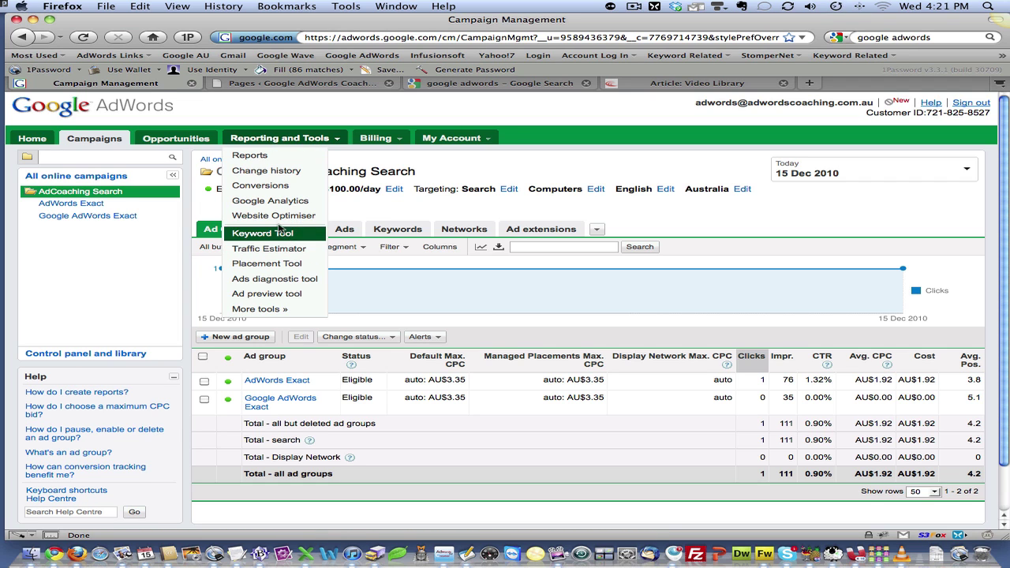
Create a new AdWords conversion named "Optin Thank Youu" with Lead as its tracking purpose.
click(266, 187)
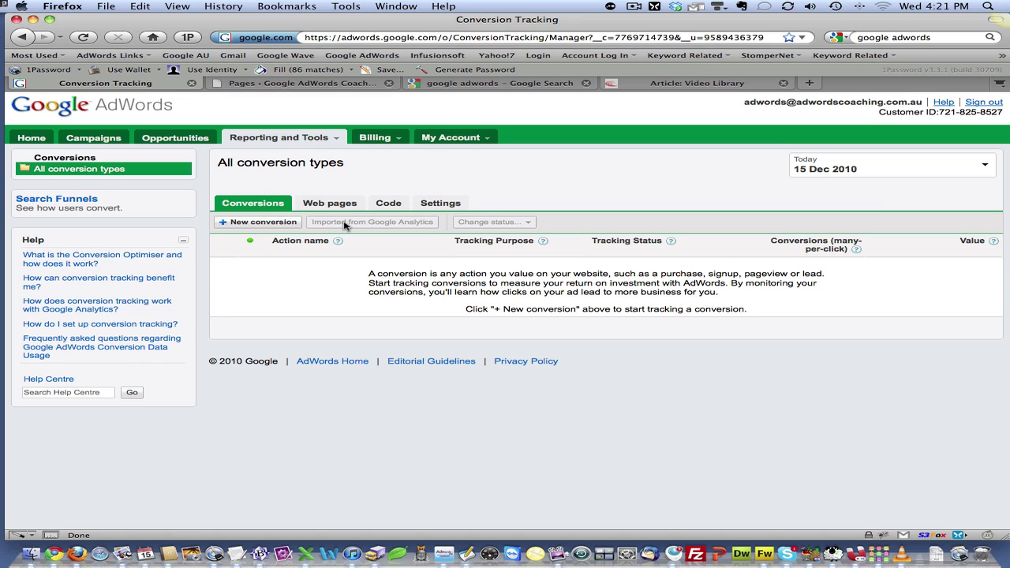
click(260, 222)
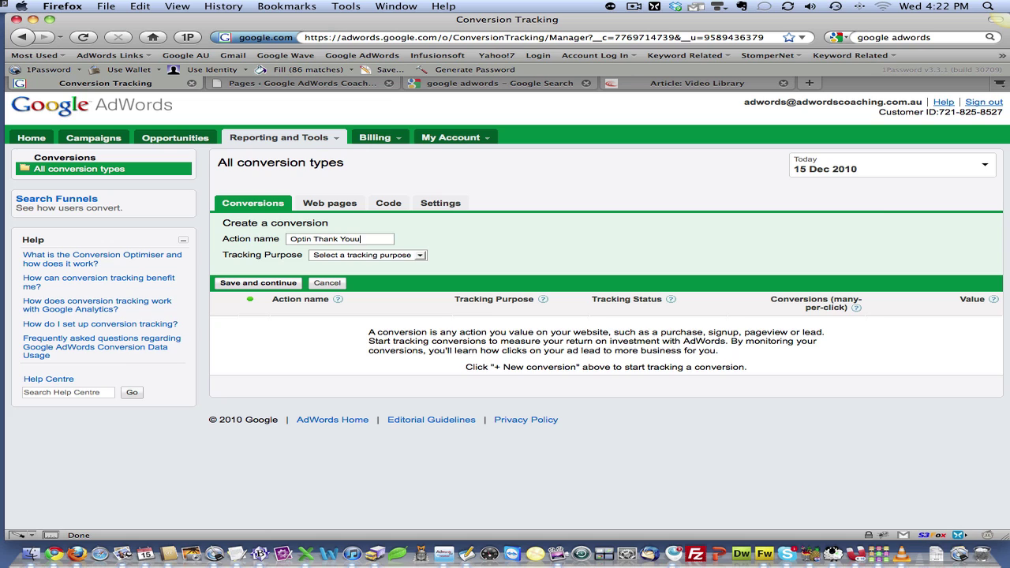
click(426, 256)
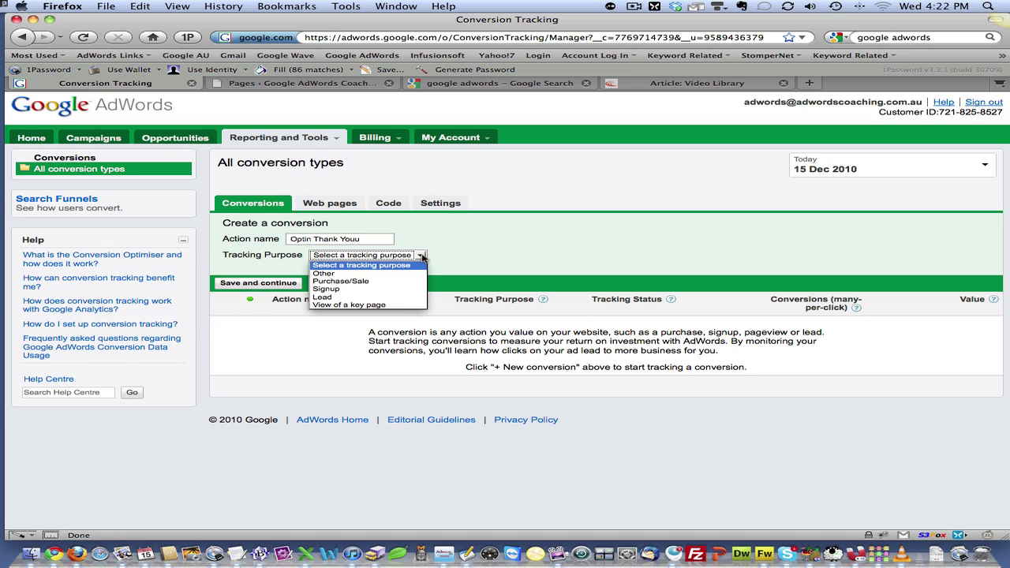
click(334, 297)
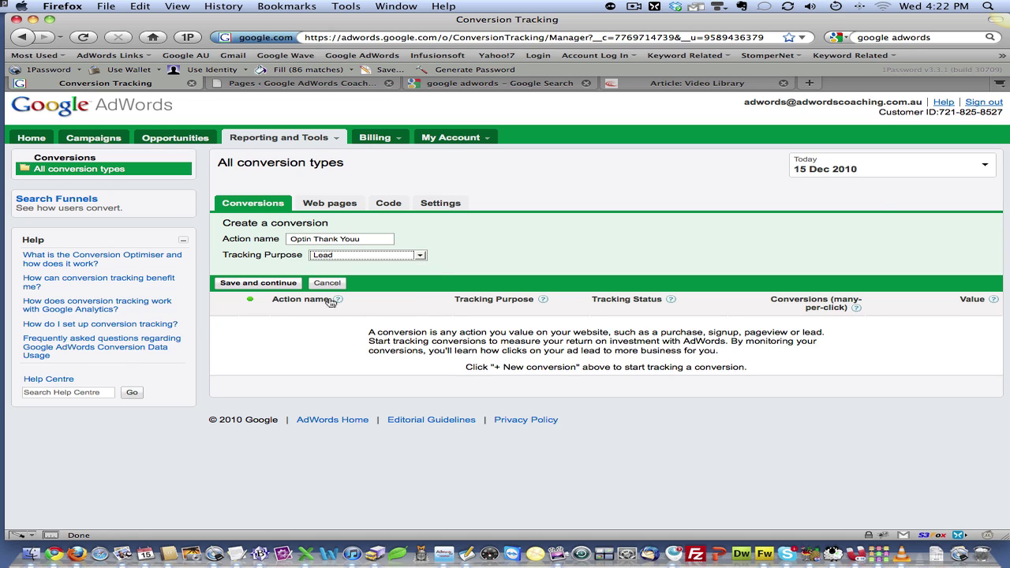
click(245, 284)
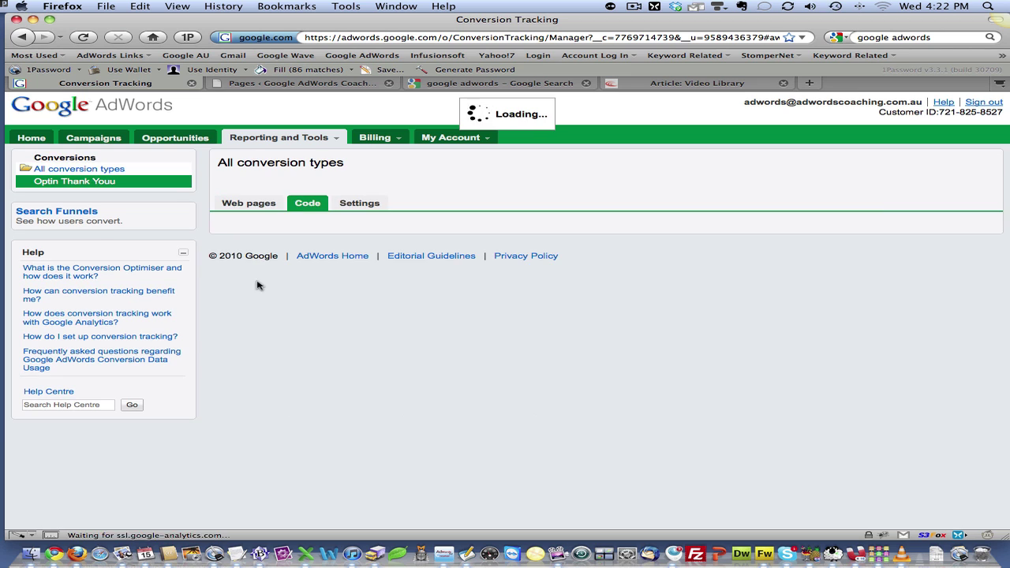
Keep the page security level at HTTP and save the code settings to generate the conversion tracking code.
scroll(257, 275, down, 2)
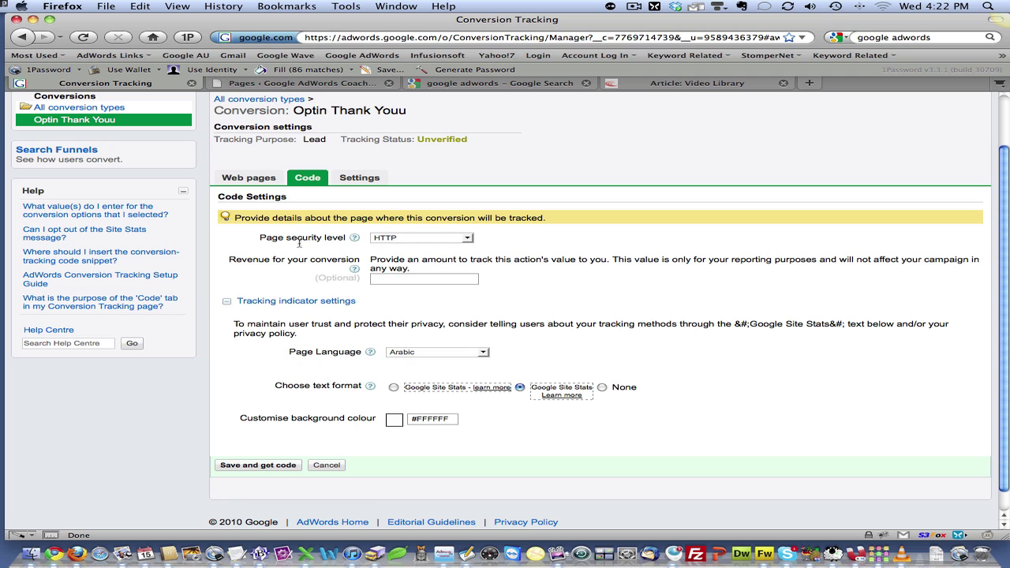
click(468, 238)
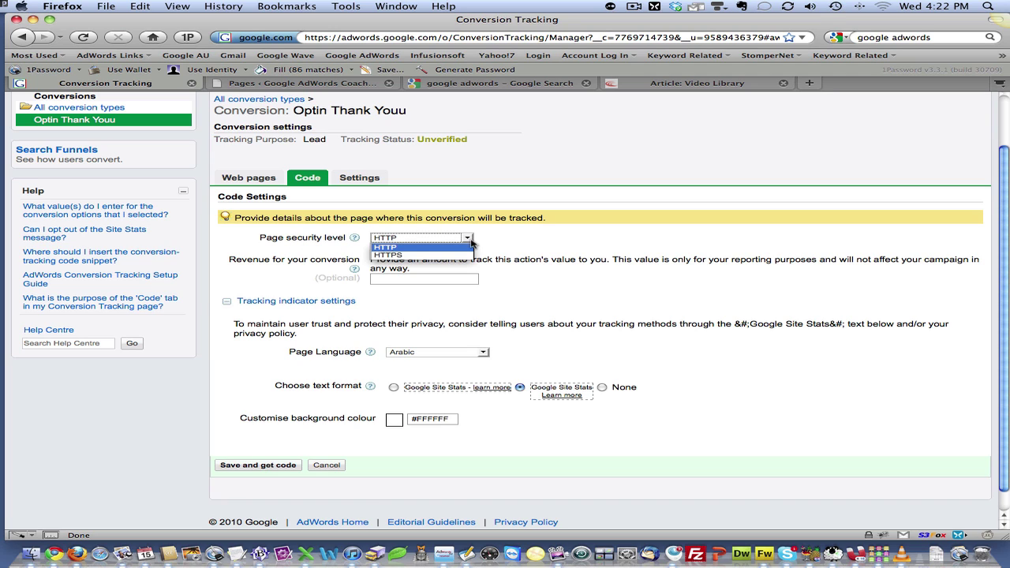
click(517, 245)
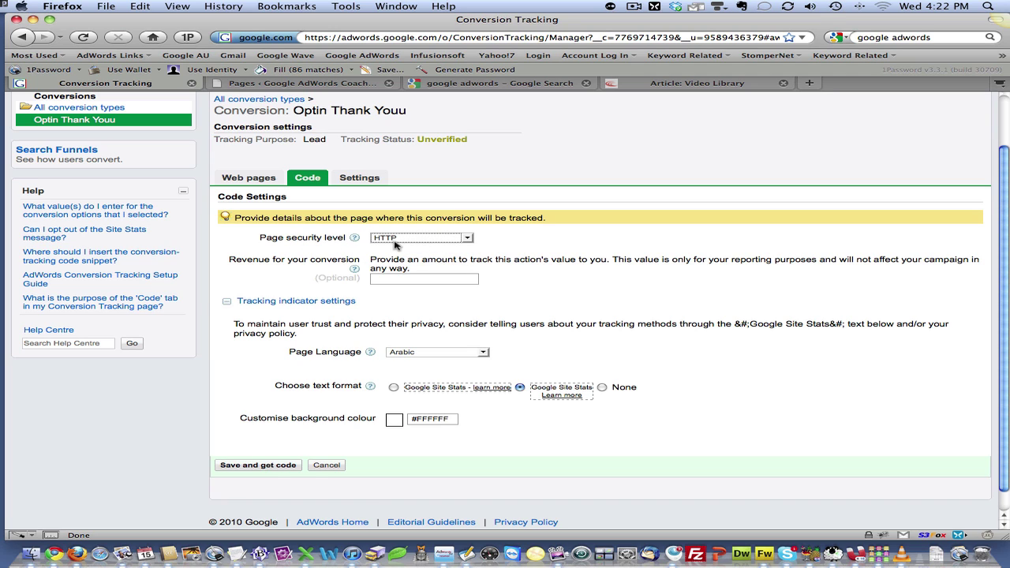
click(468, 238)
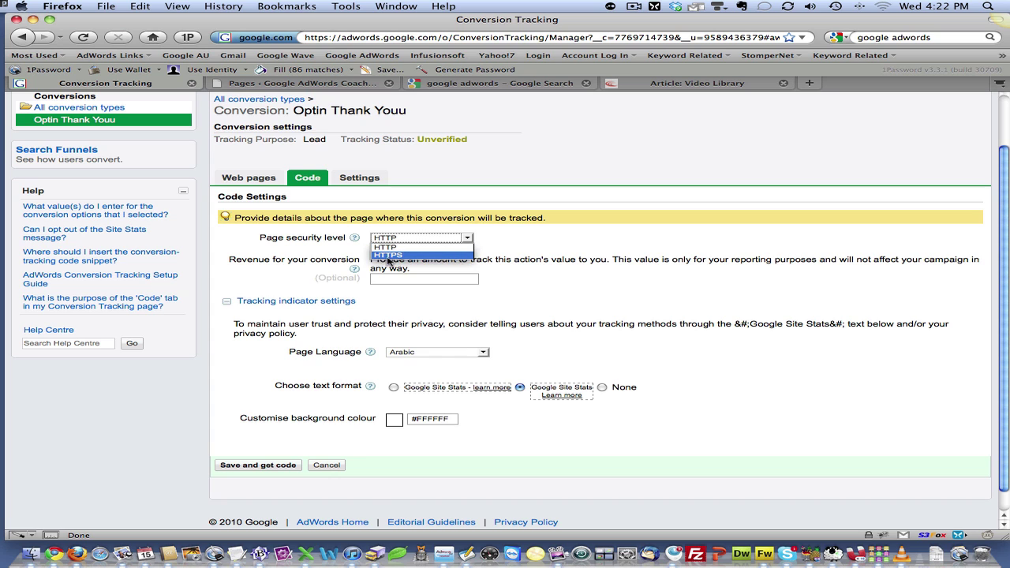
click(514, 257)
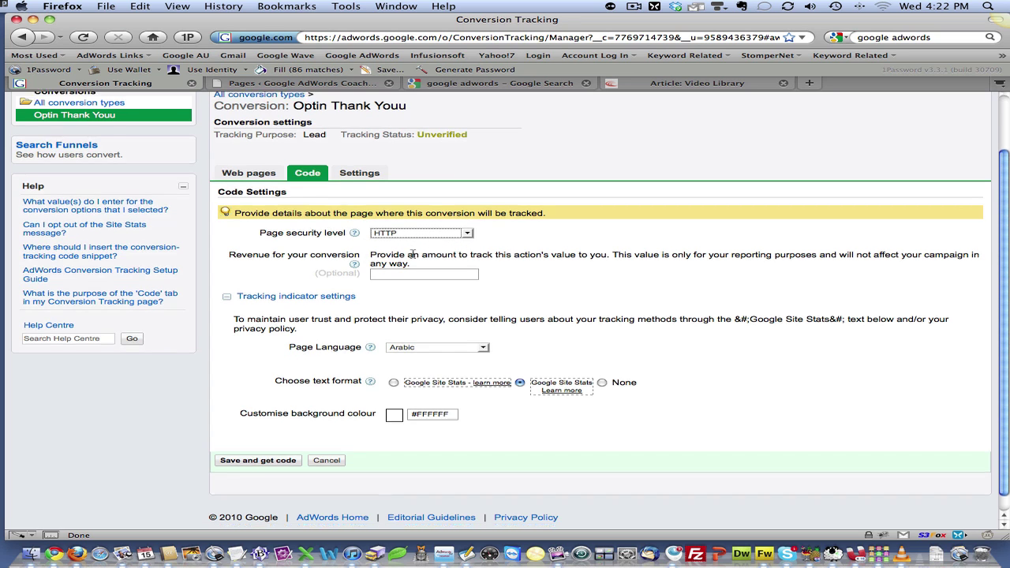
scroll(370, 379, down, 1)
click(246, 447)
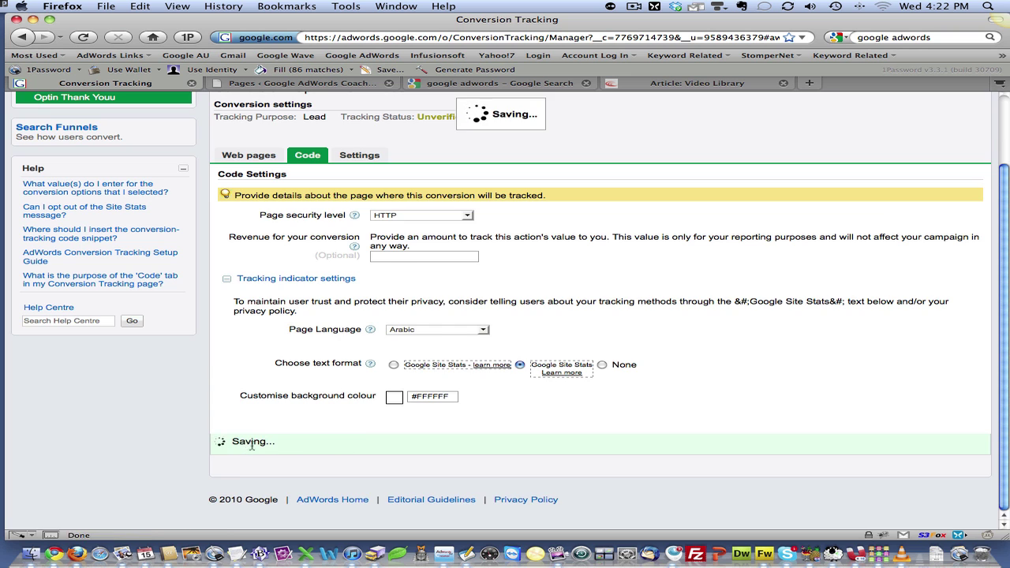
Copy the complete conversion tracking code for the Optin Thank Youu conversion.
scroll(278, 419, down, 3)
scroll(278, 419, down, 2)
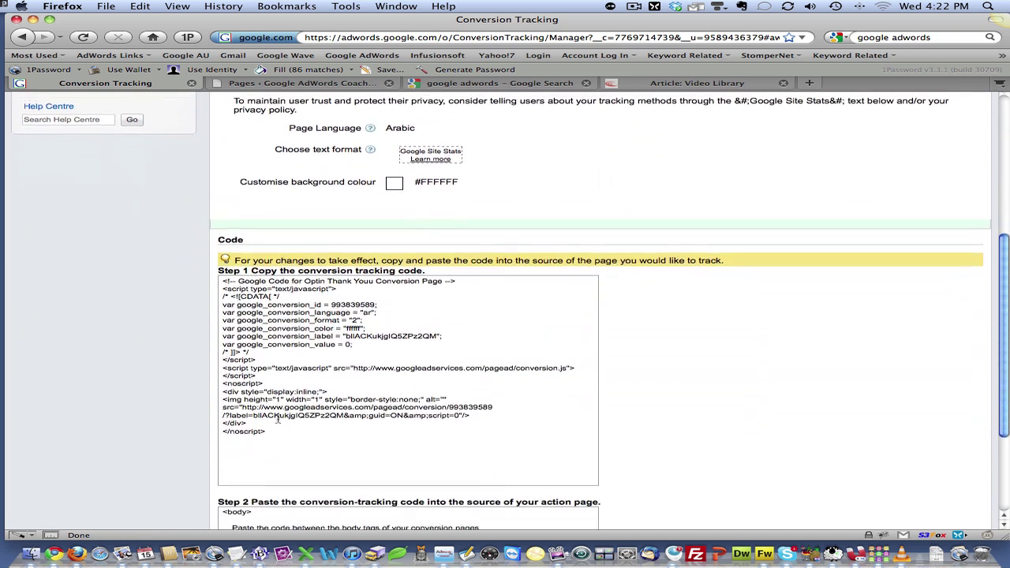
drag(267, 427, 219, 275)
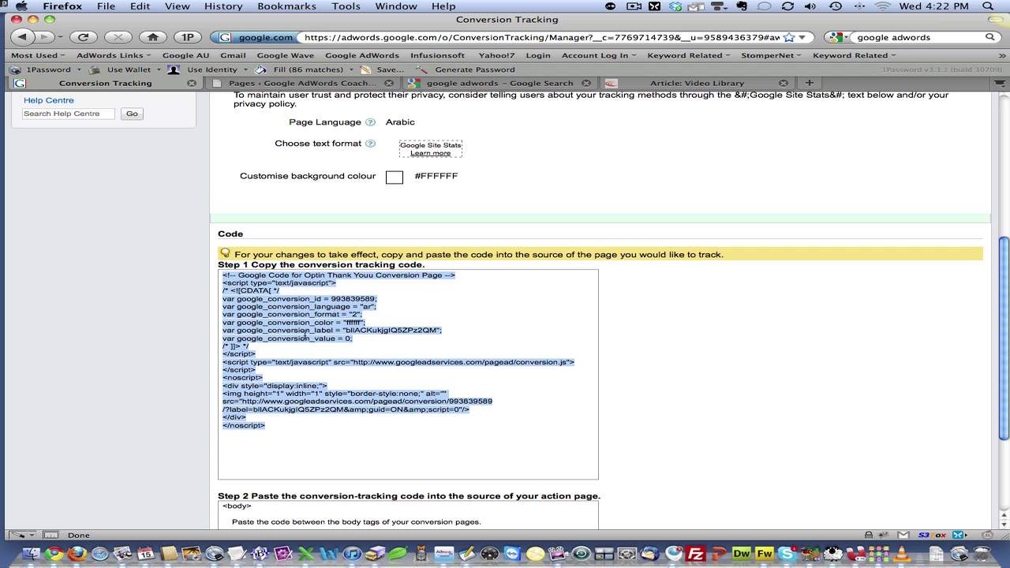
scroll(301, 355, down, 2)
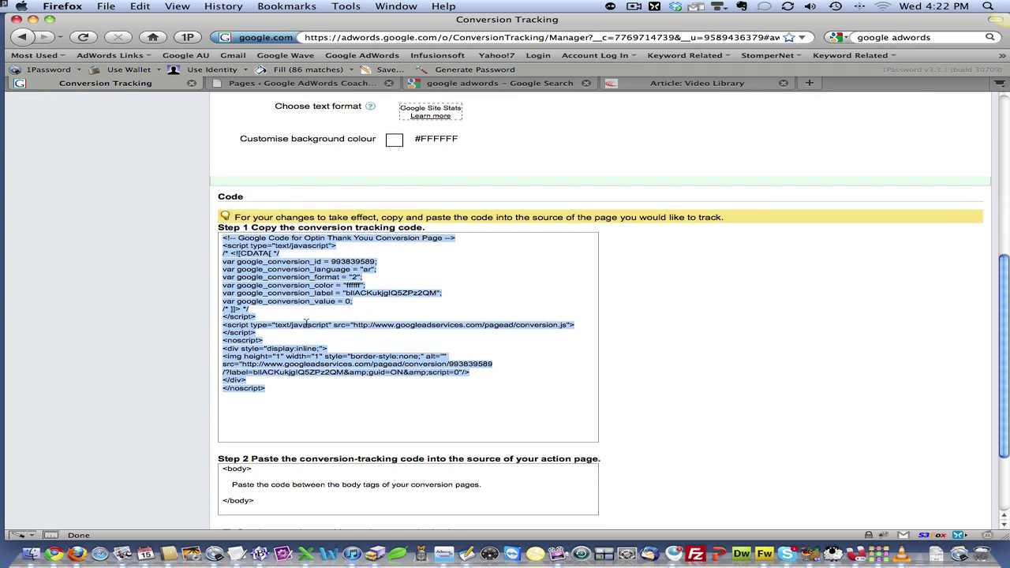
right_click(266, 301)
click(307, 338)
Open the AdWords Coaching website from its WordPress admin and examine the sign-up forms on the home page.
click(477, 83)
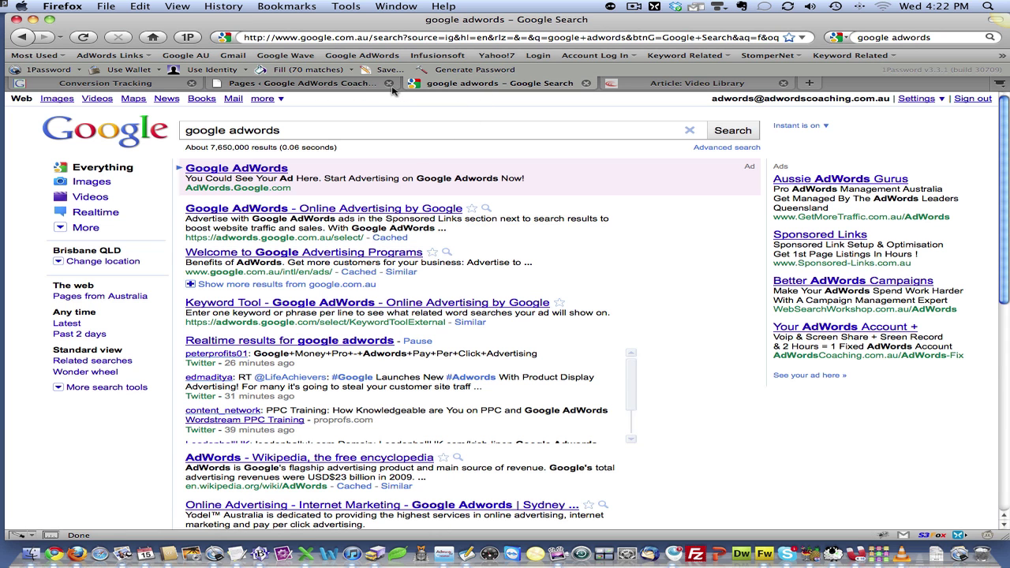
click(357, 84)
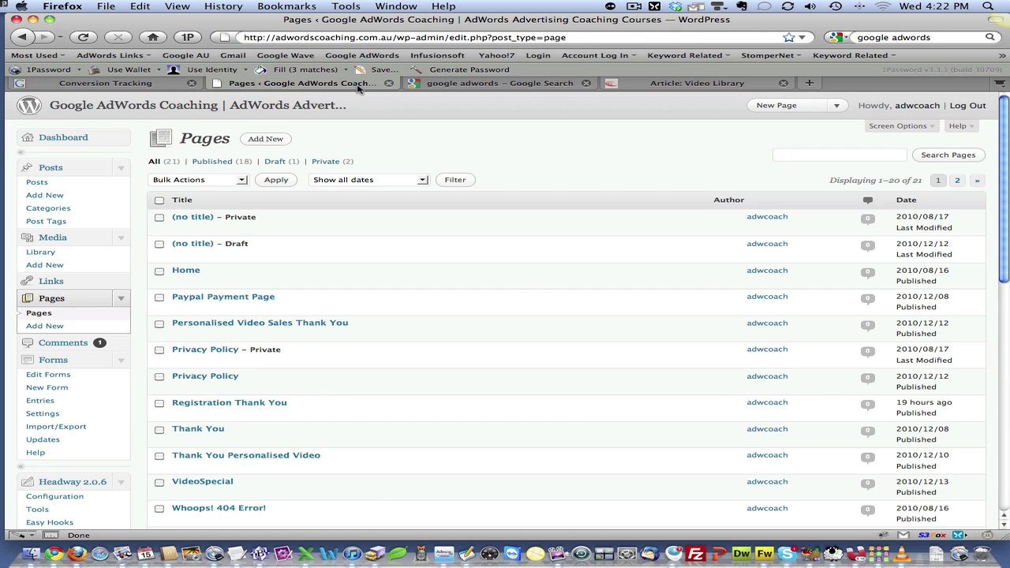
click(253, 113)
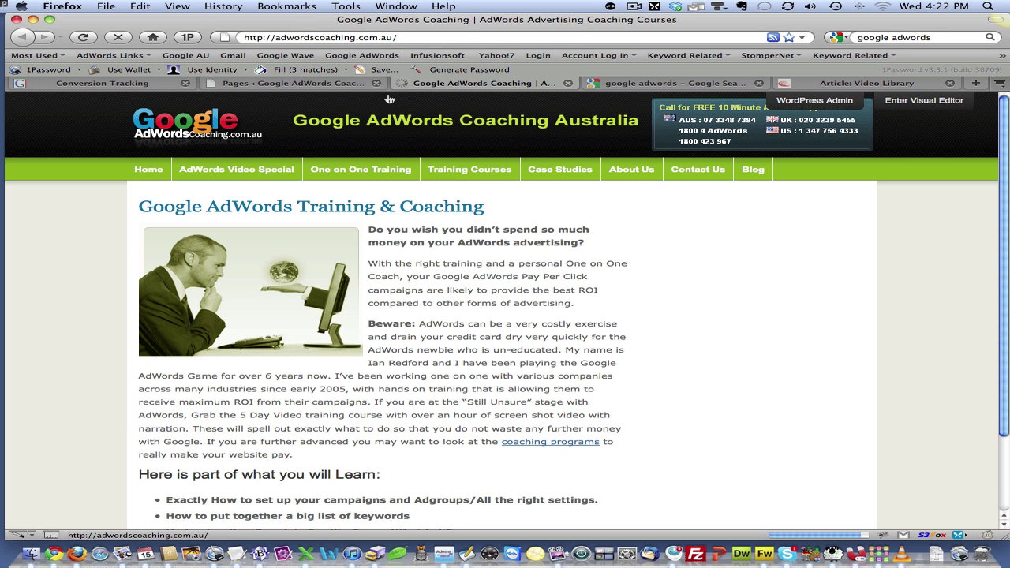
scroll(562, 247, down, 2)
scroll(562, 247, down, 5)
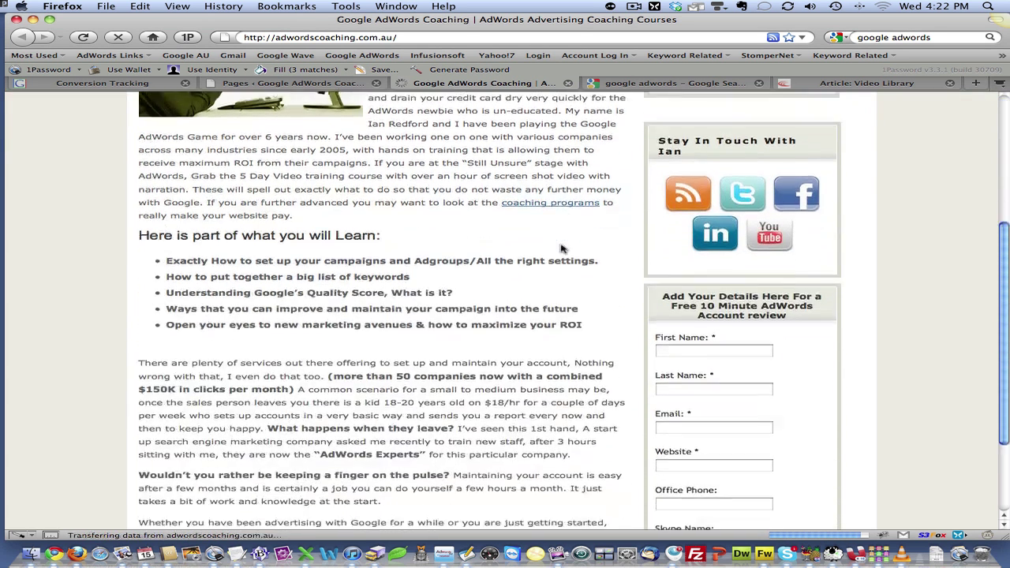
scroll(562, 248, up, 4)
scroll(559, 247, up, 4)
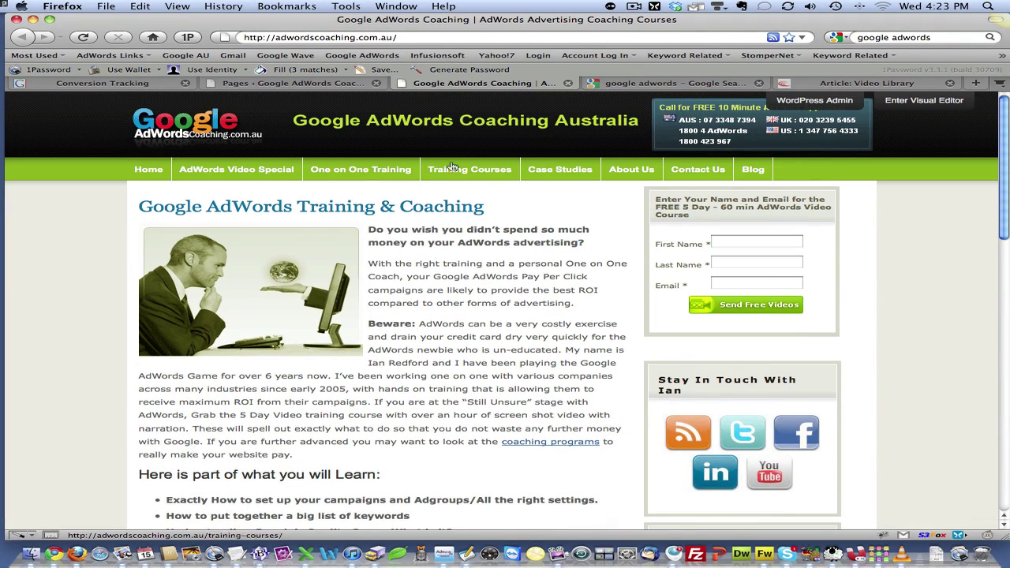
Open the Thank You page for editing in WordPress and review its message text.
click(297, 84)
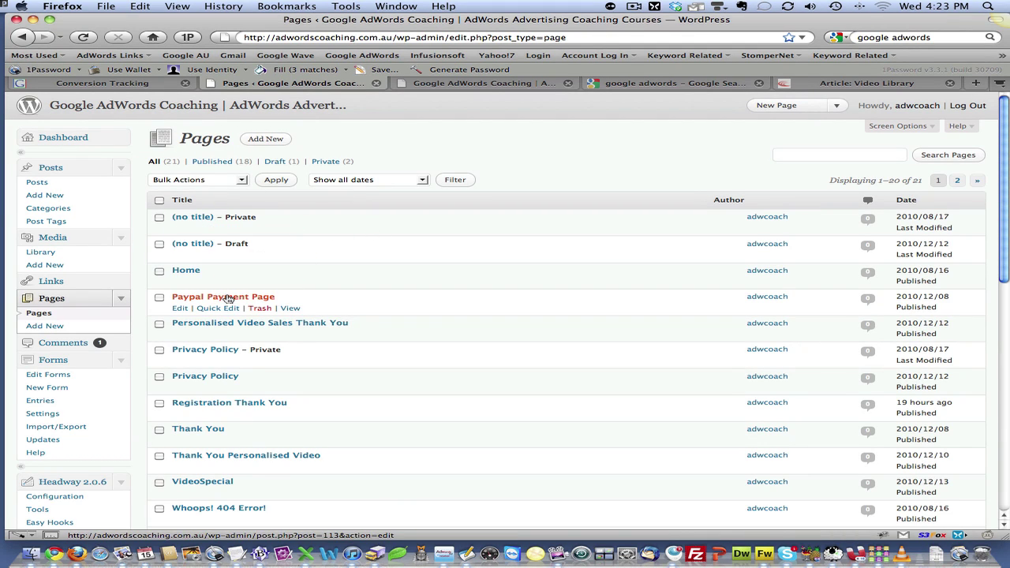
scroll(240, 316, down, 3)
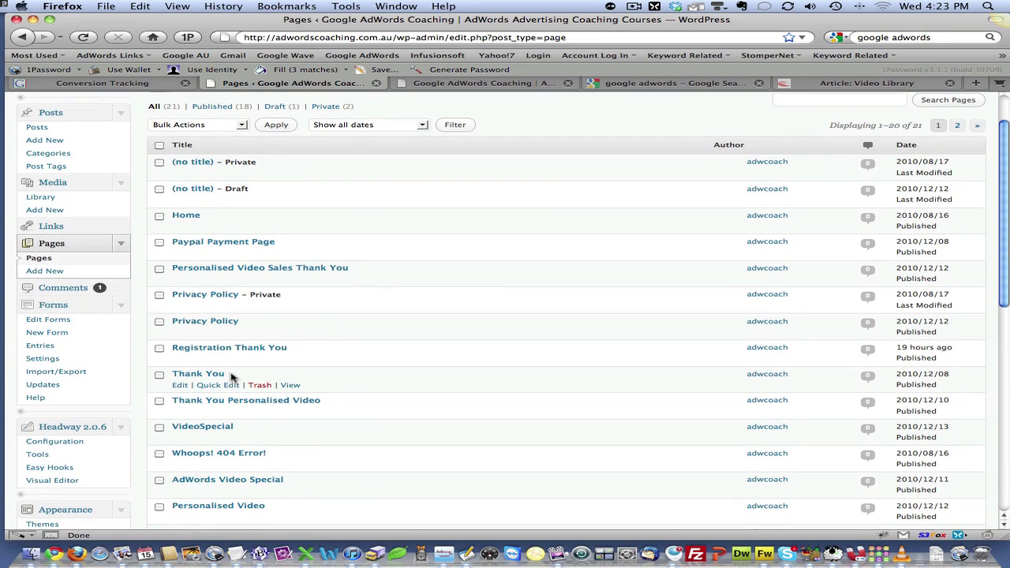
click(180, 385)
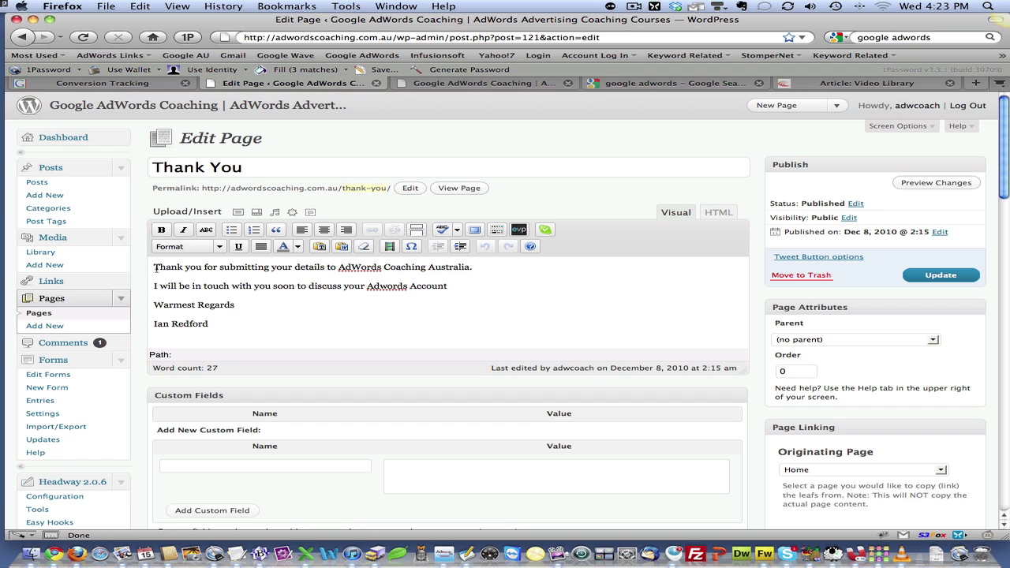
drag(155, 267, 253, 325)
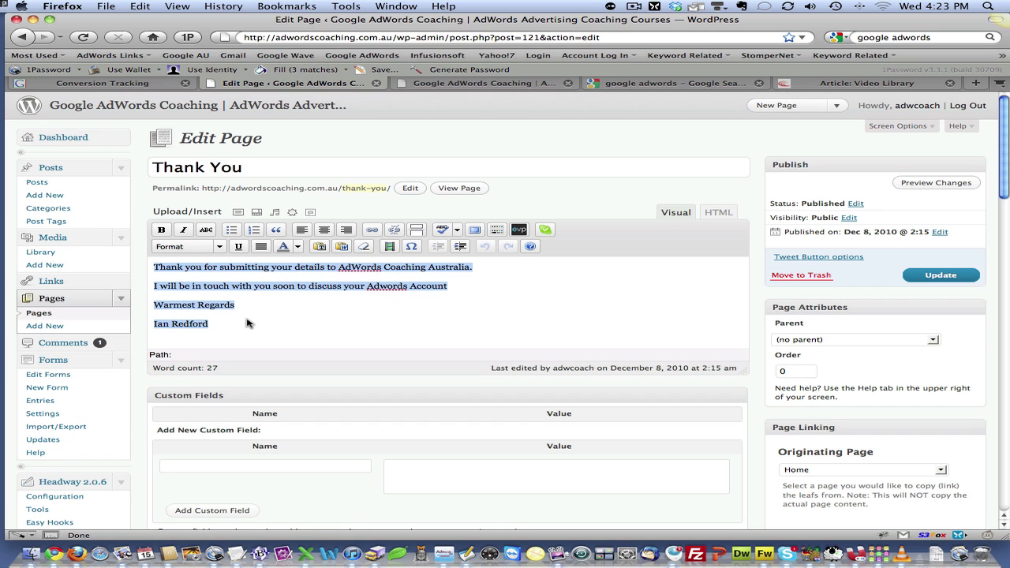
click(229, 326)
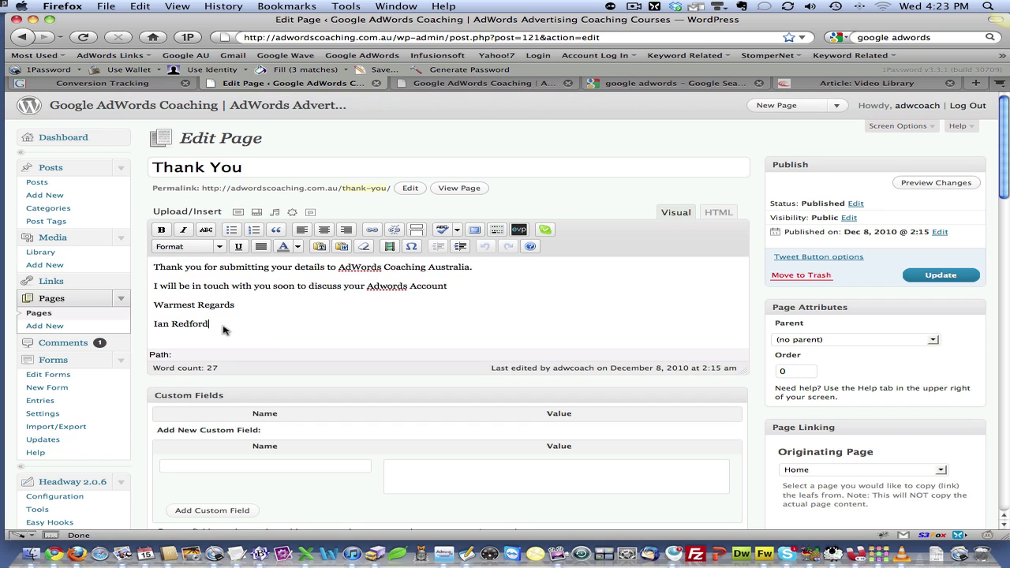
scroll(395, 322, down, 3)
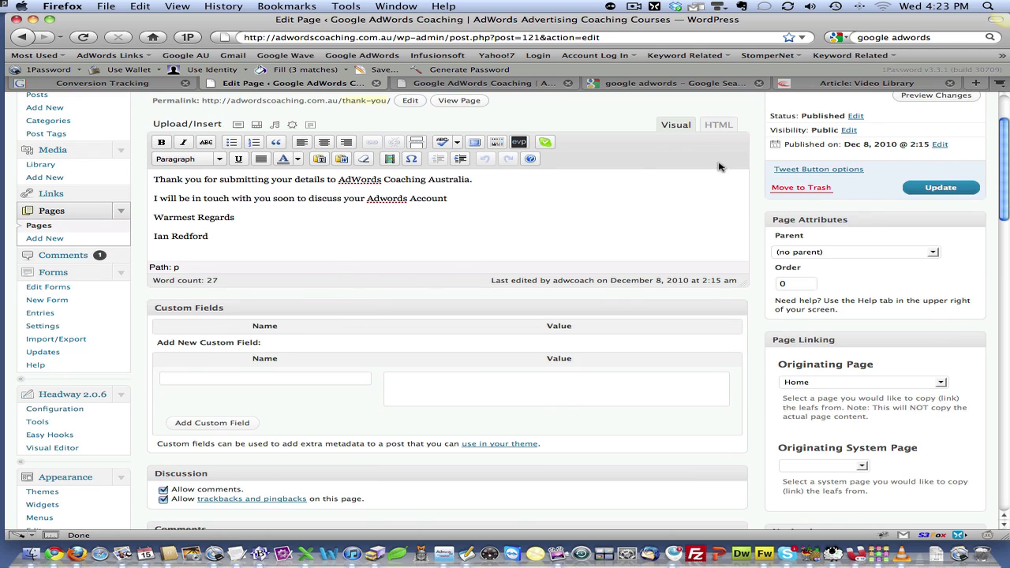
scroll(620, 190, up, 3)
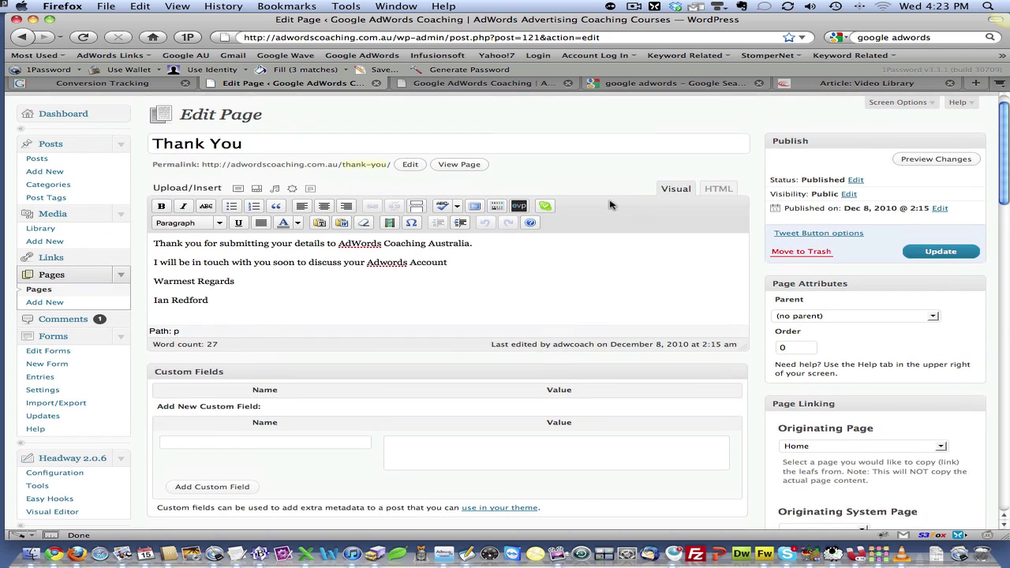
Paste the copied conversion tracking code into the Thank You page's HTML source, below the signature.
click(715, 191)
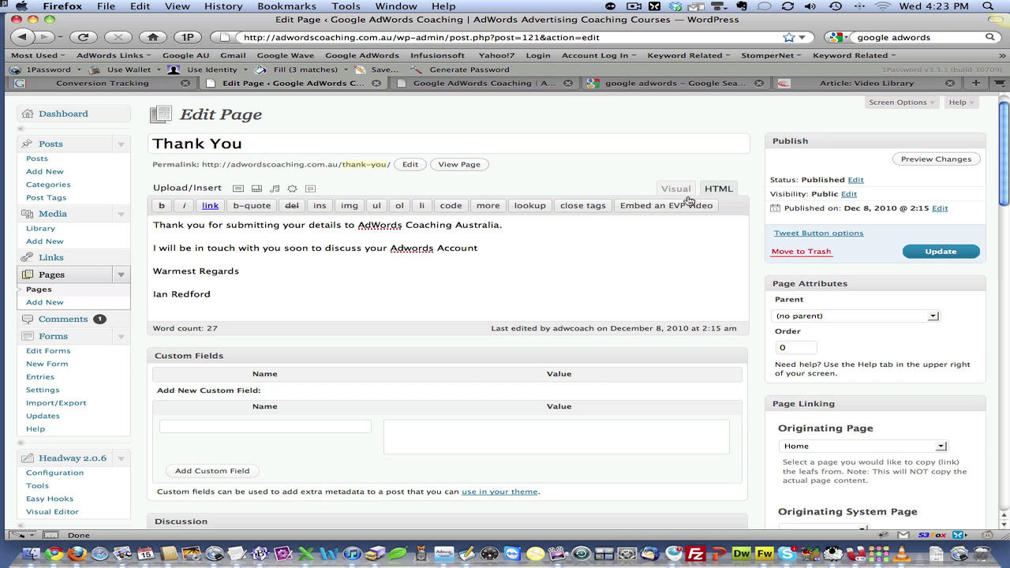
key(Return)
key(Return)
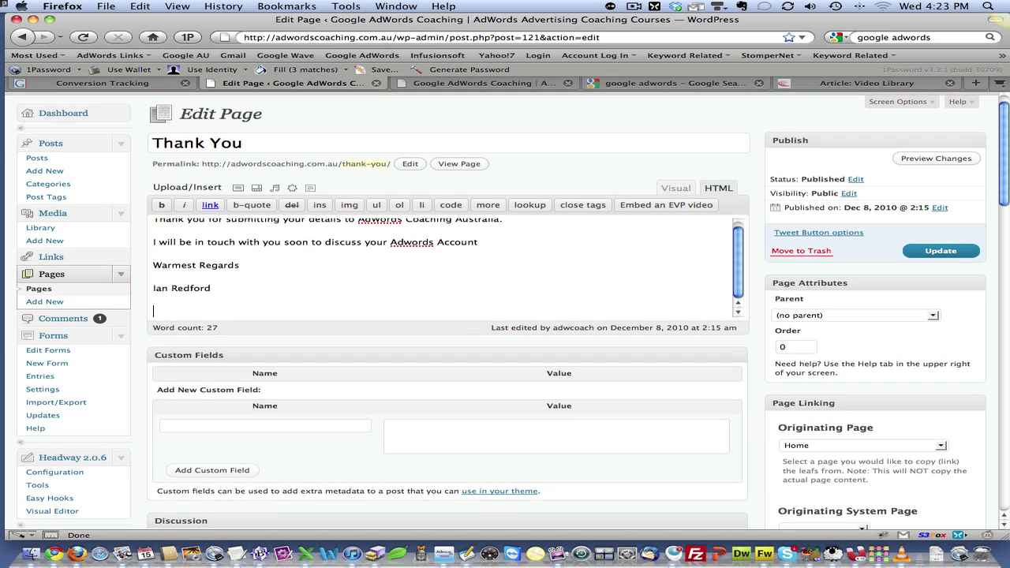
key(super+v)
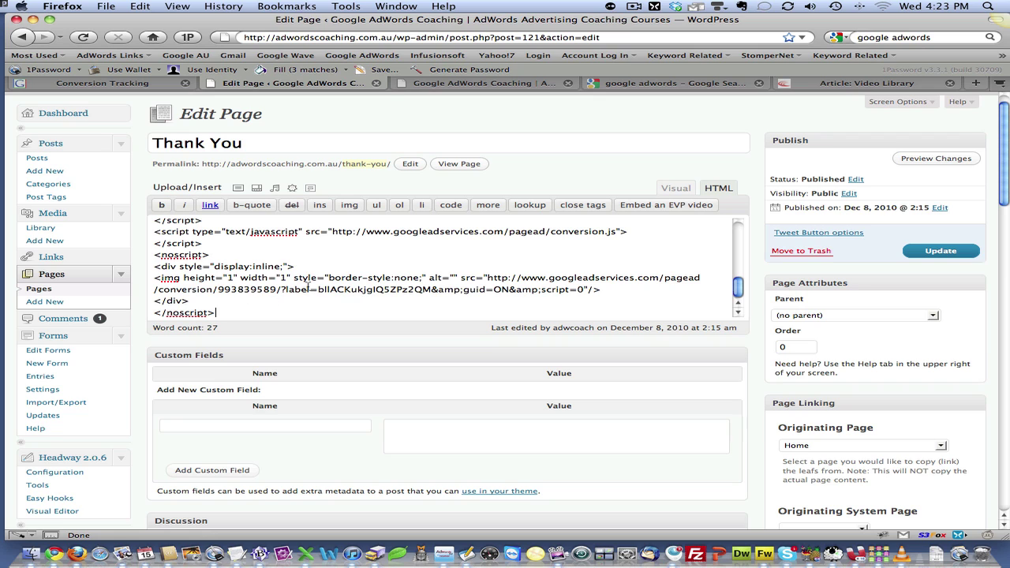
Check the pasted tracking code in the visual and HTML views, and update the published Thank You page.
click(677, 188)
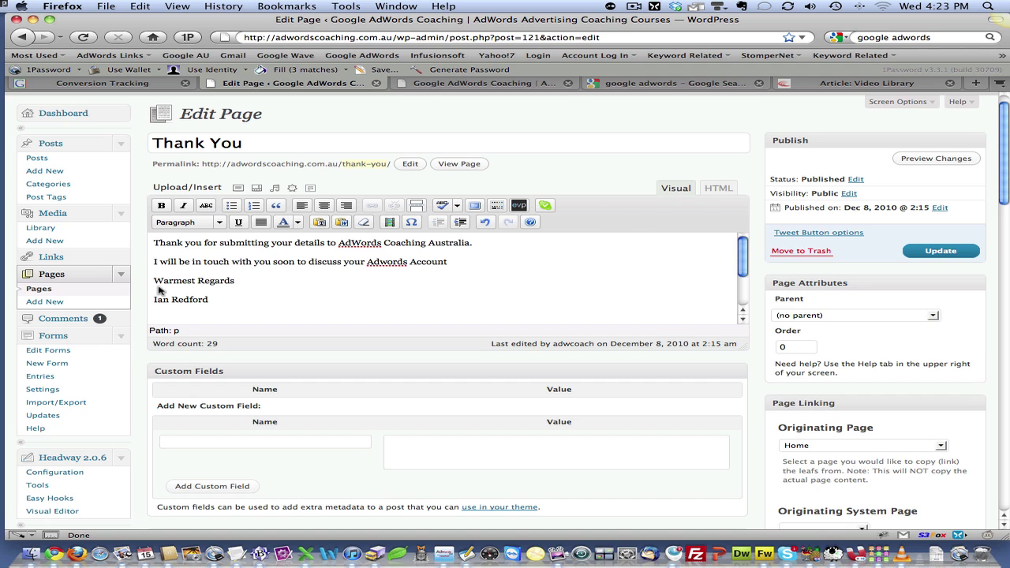
scroll(227, 275, down, 3)
scroll(217, 282, up, 3)
click(719, 188)
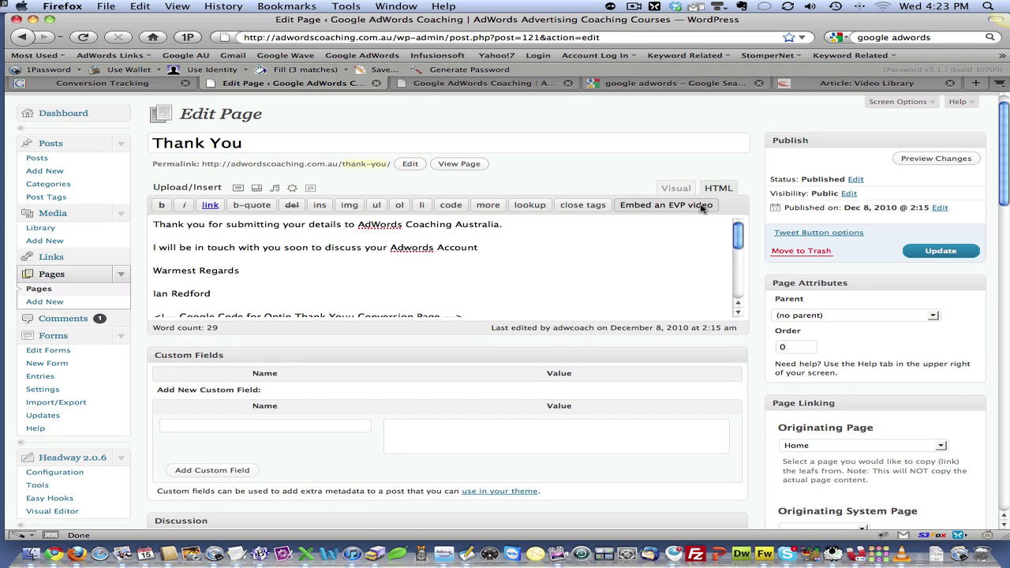
scroll(349, 292, down, 5)
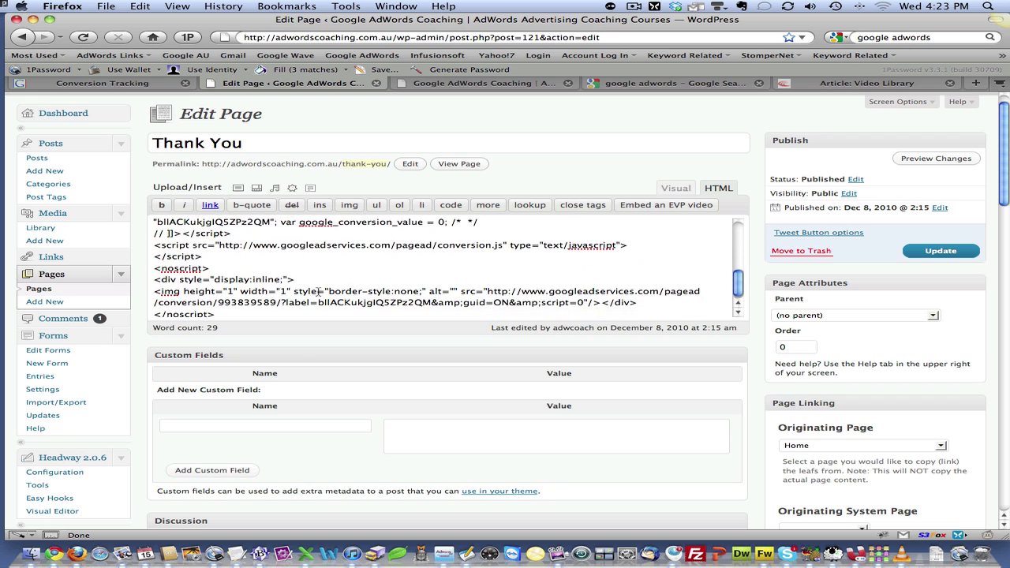
scroll(289, 292, up, 4)
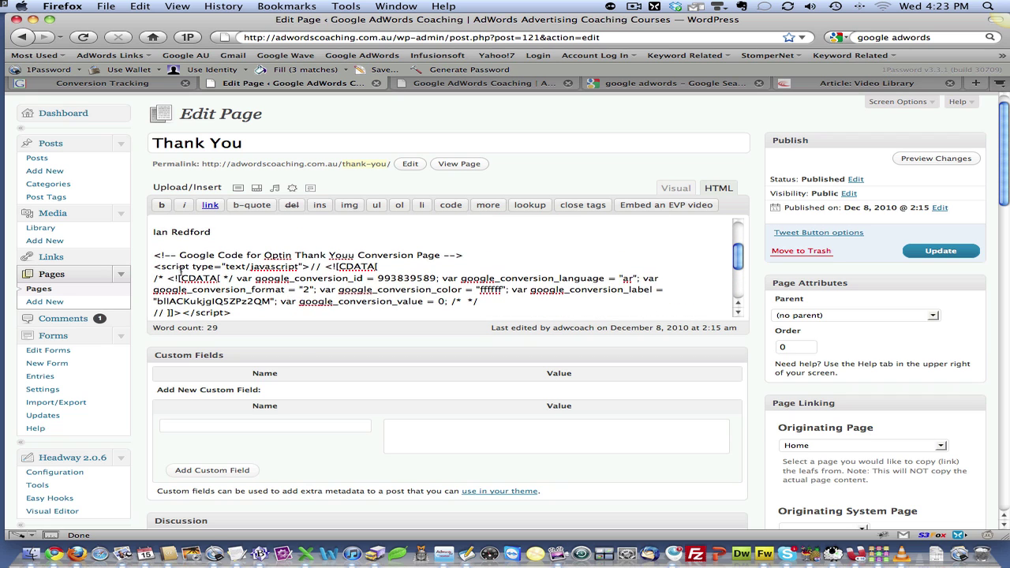
drag(157, 268, 208, 270)
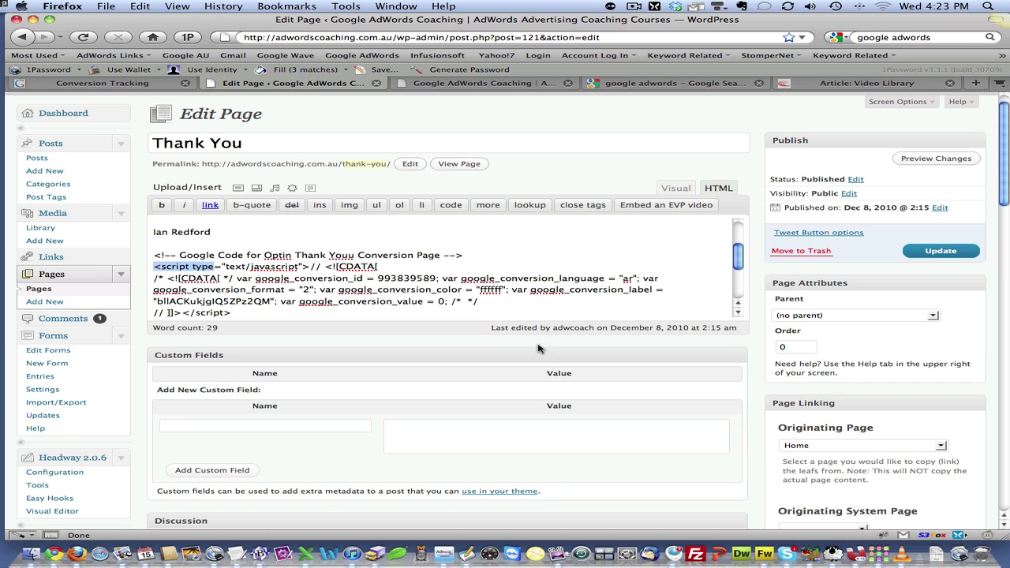
click(943, 253)
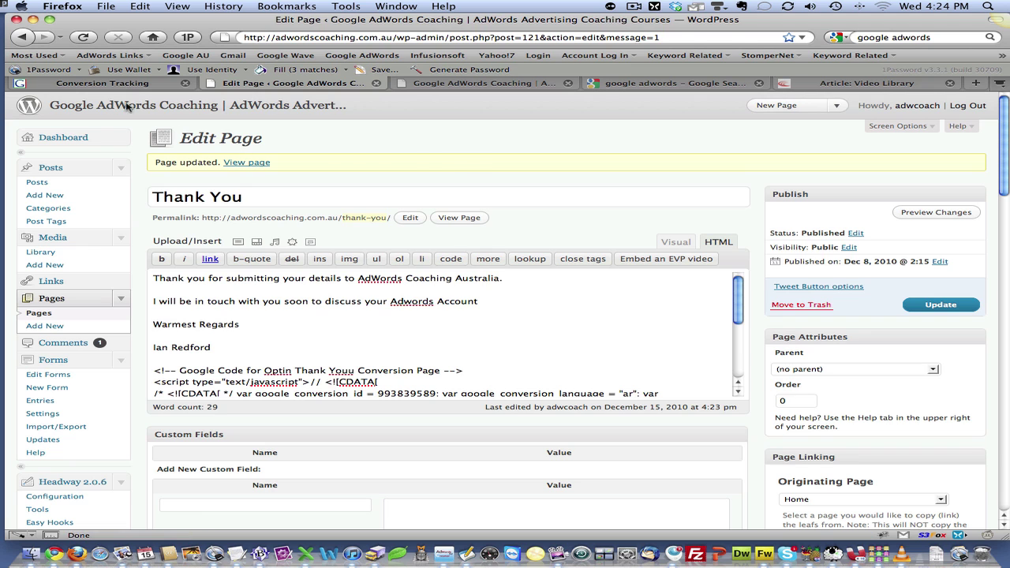
Create a conversion named "Personal Video Sale" in AdWords with the tracking purpose Purchase/Sale, and save it.
key(ctrl+shift+Tab)
scroll(426, 189, up, 5)
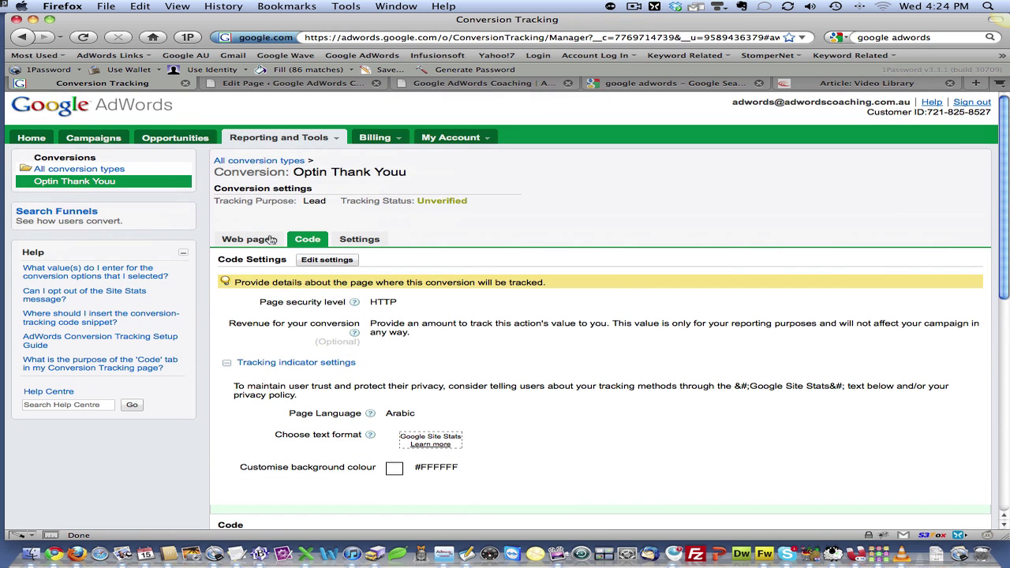
click(109, 172)
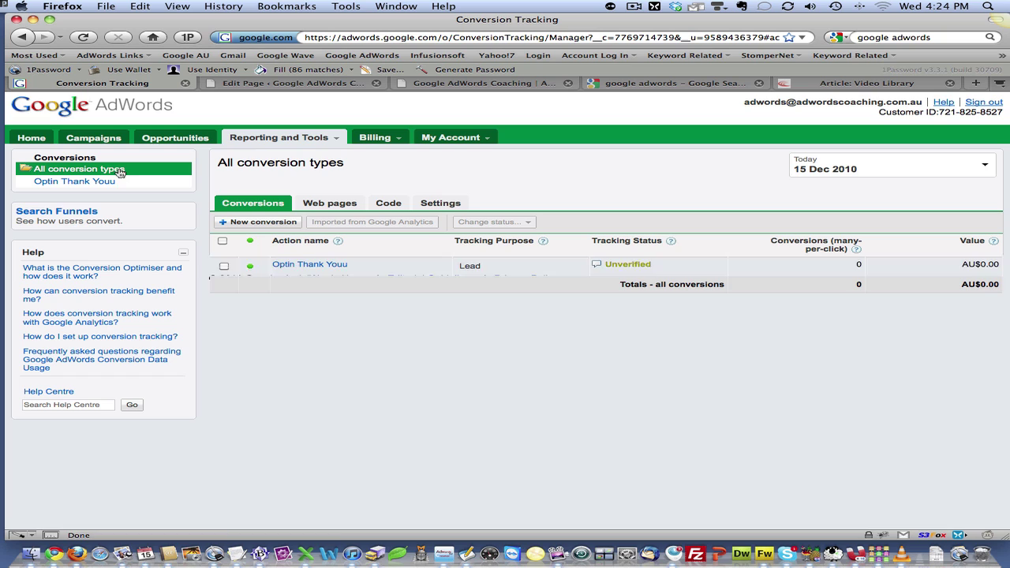
click(263, 223)
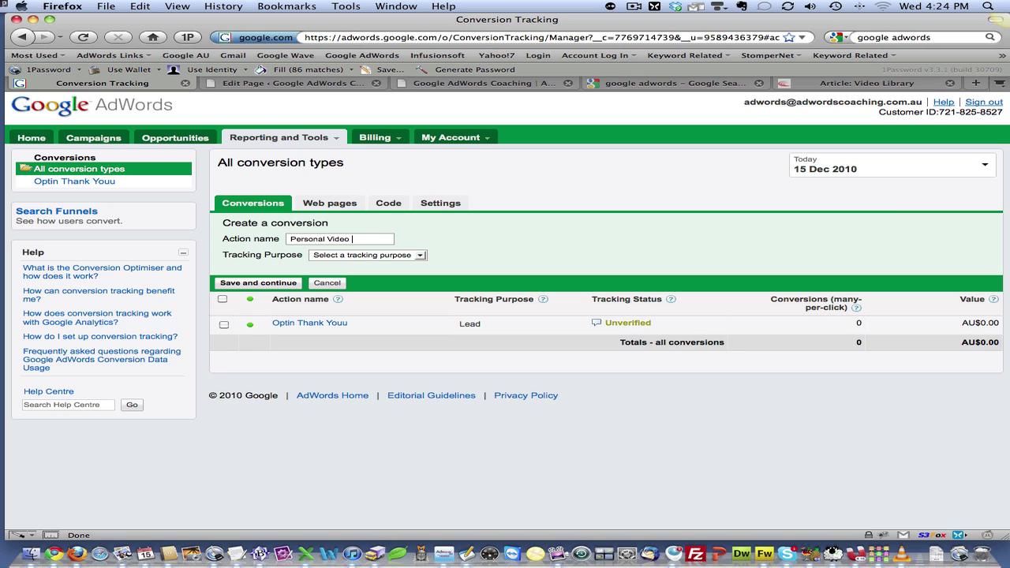
click(418, 255)
click(354, 284)
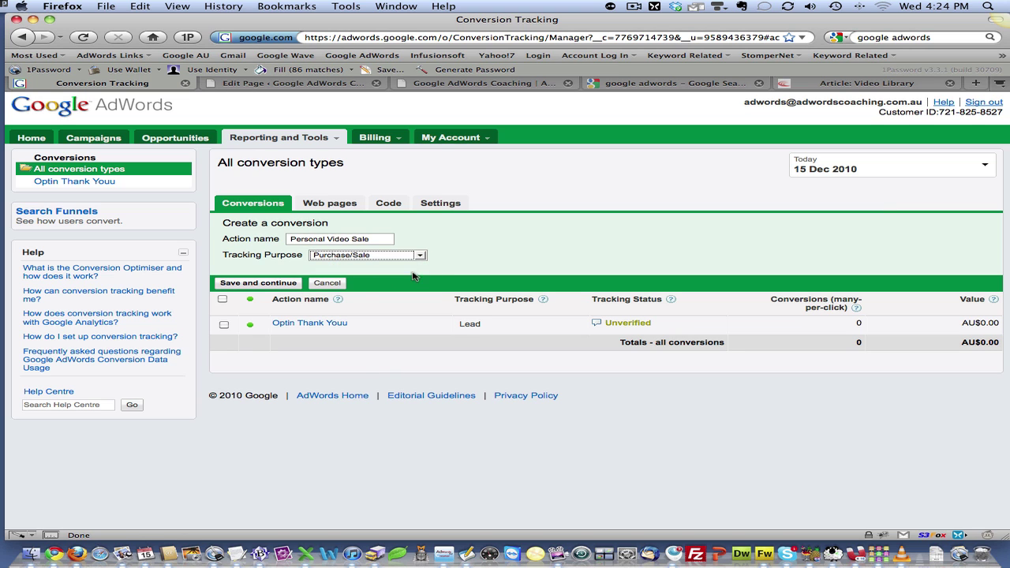
click(262, 284)
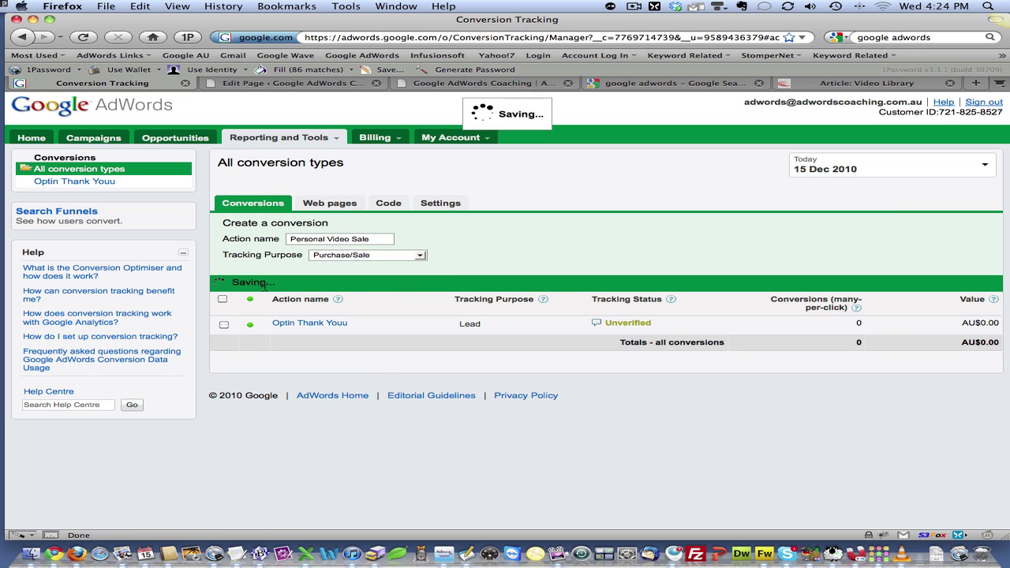
Save the Personal Video Sale code settings with their default options and copy the whole generated conversion tracking code.
scroll(316, 331, down, 1)
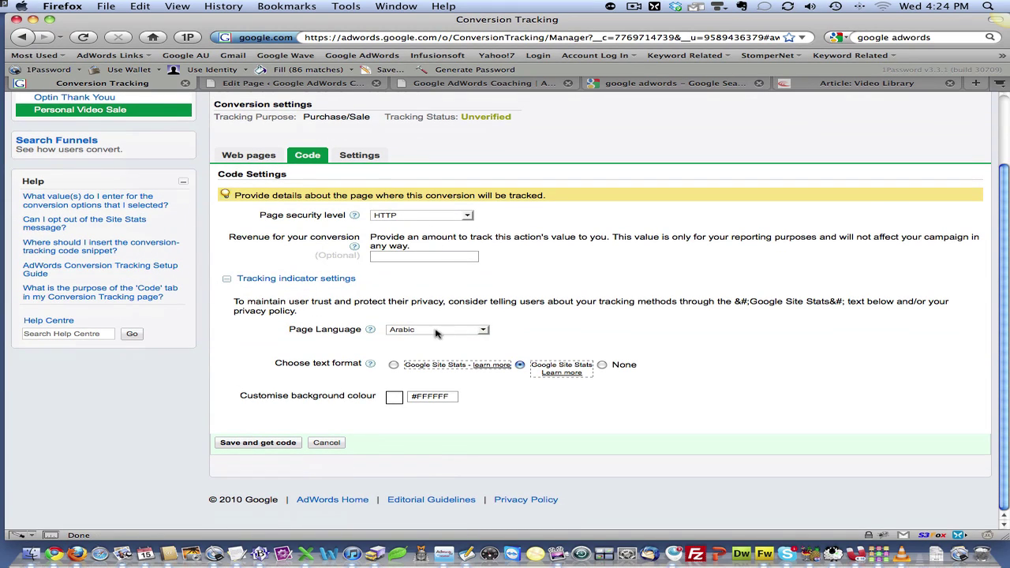
click(258, 442)
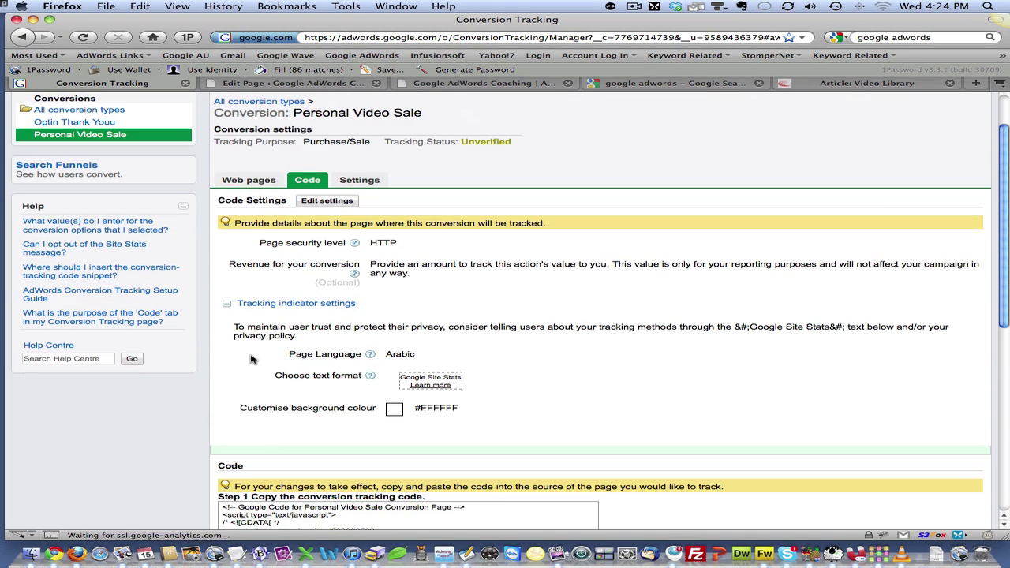
scroll(334, 332, down, 8)
drag(306, 332, 225, 179)
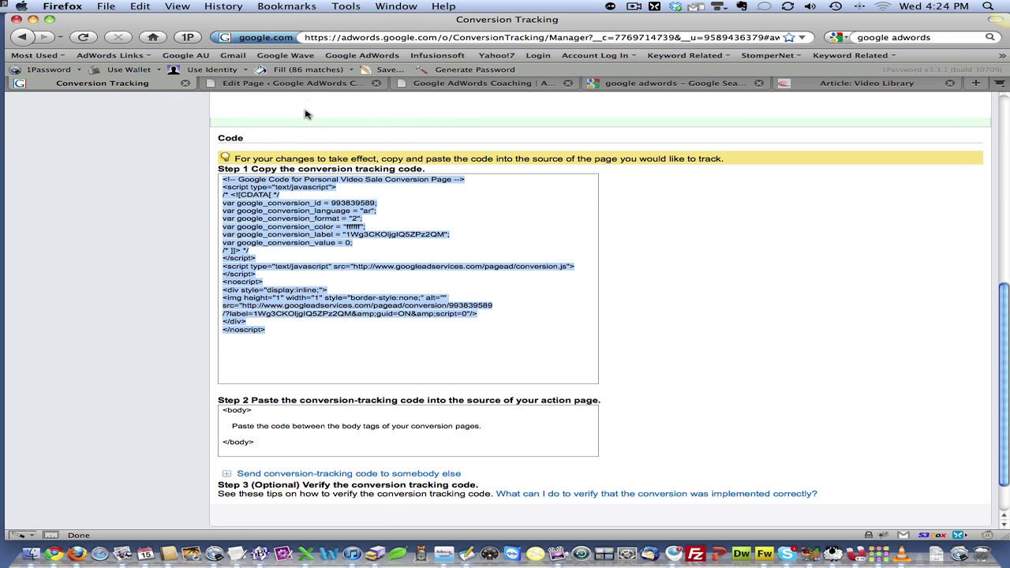
Find the Personalised Video Sales Thank You page in the WordPress page list and open it for editing.
click(297, 84)
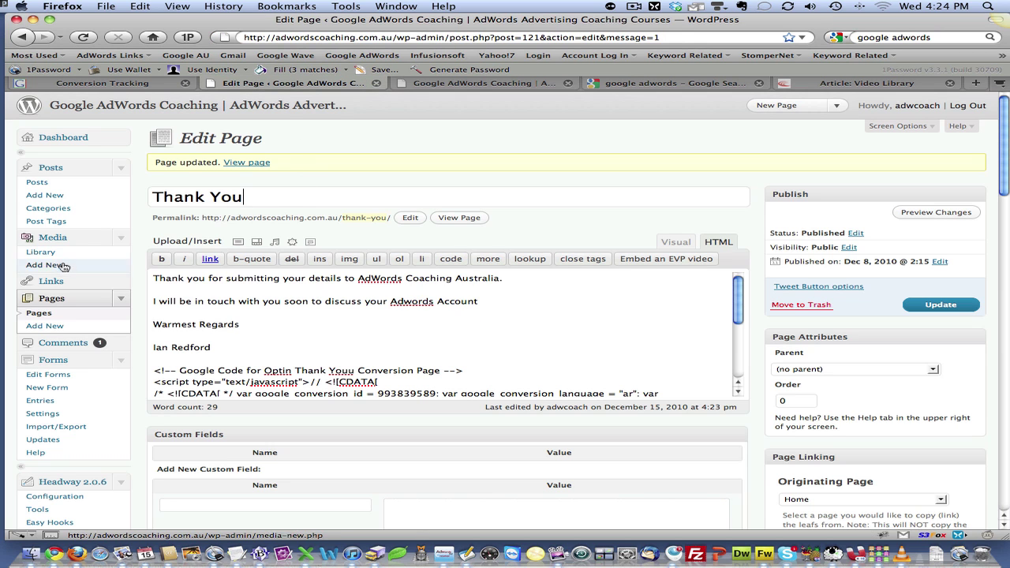
click(39, 314)
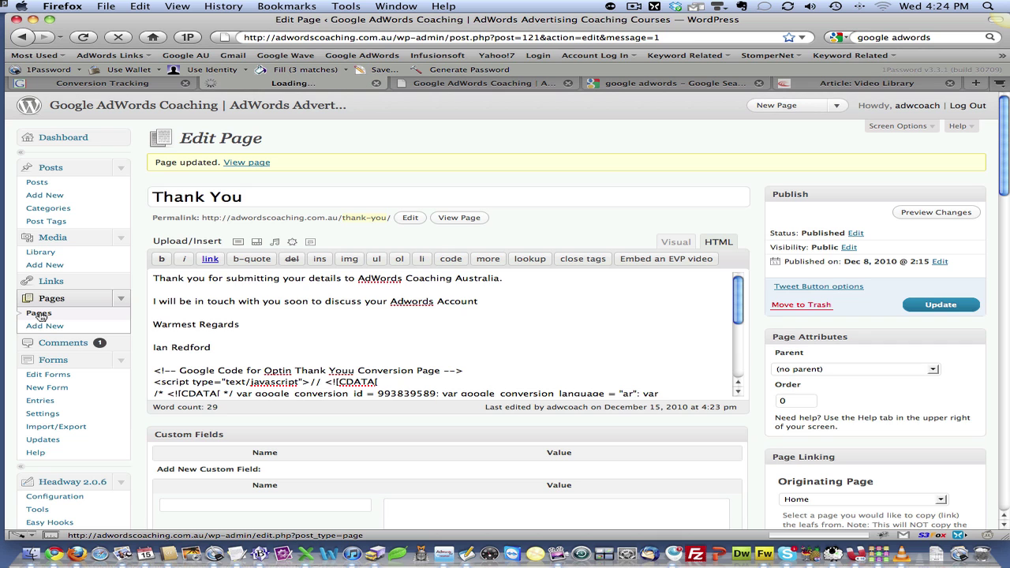
scroll(140, 311, down, 2)
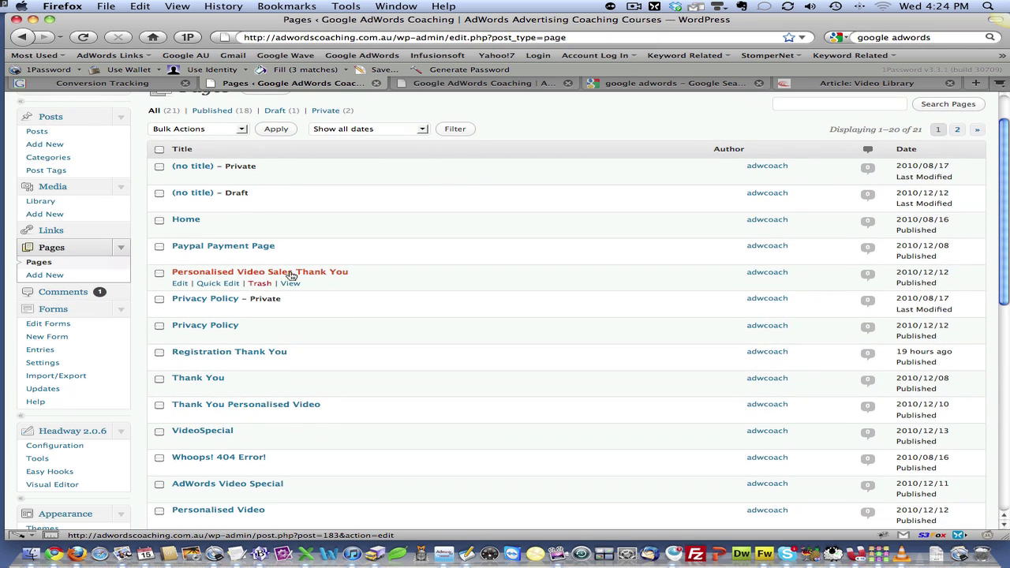
scroll(339, 274, down, 5)
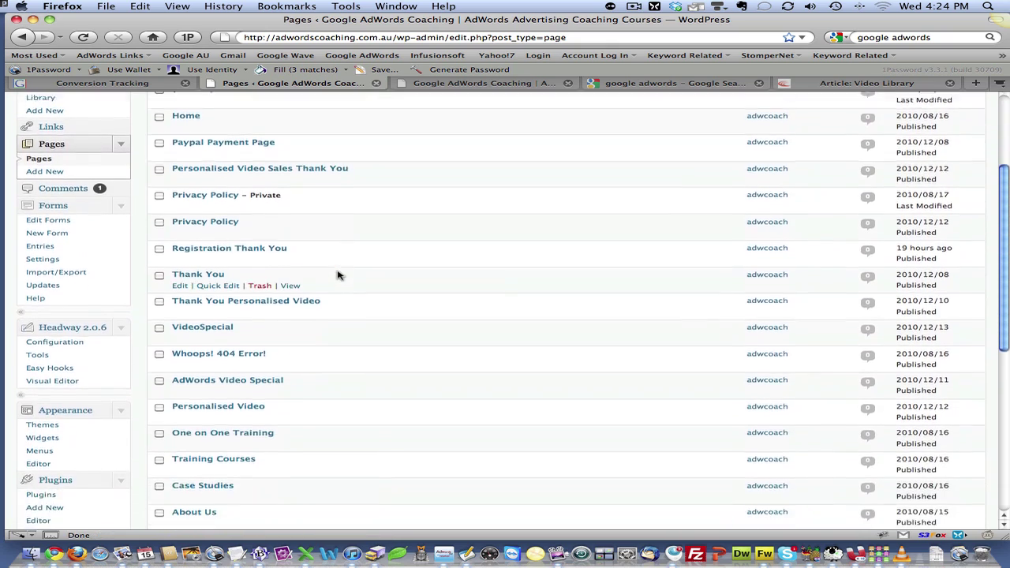
scroll(338, 275, down, 3)
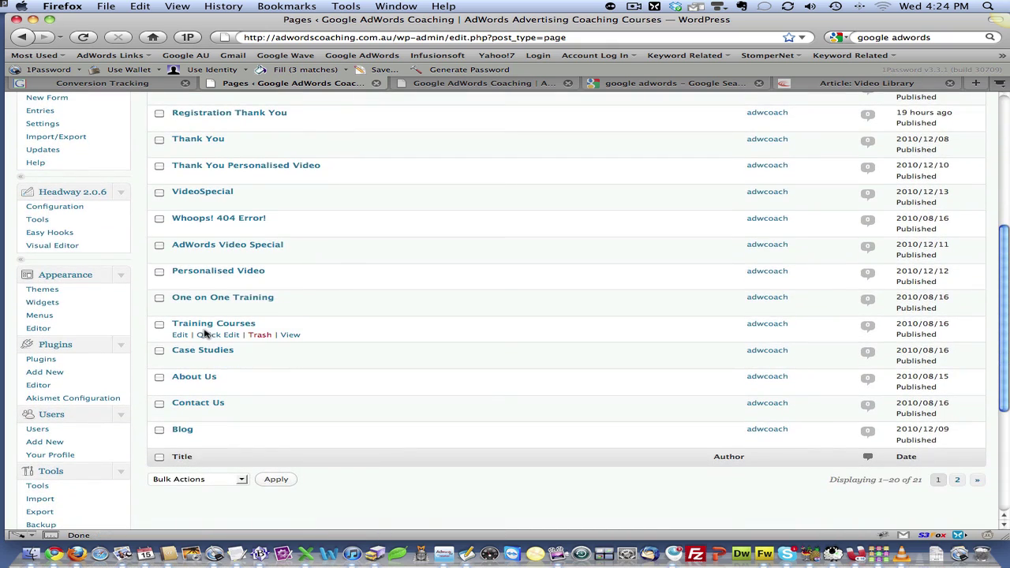
scroll(207, 329, up, 2)
scroll(206, 333, up, 1)
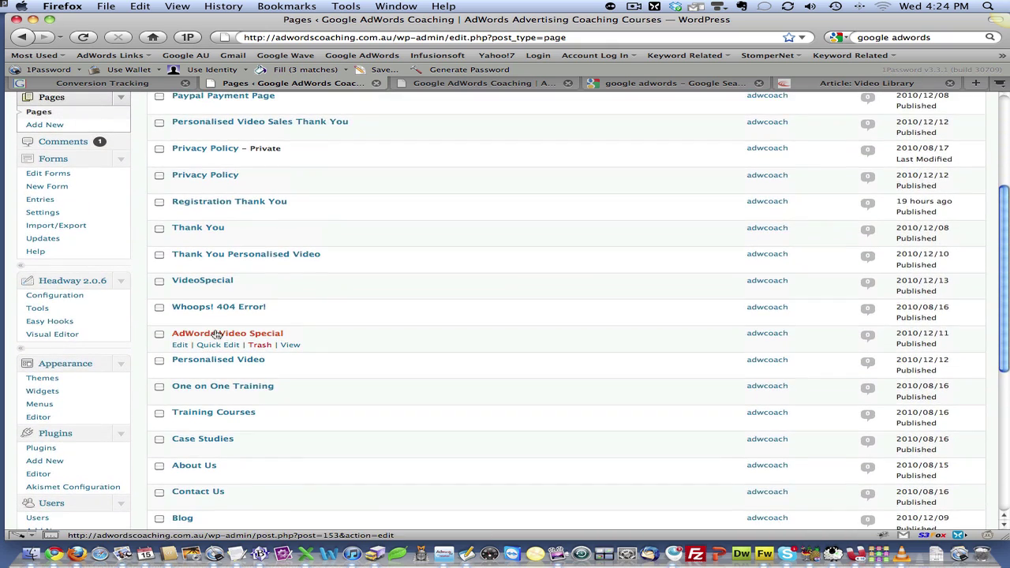
scroll(216, 335, up, 3)
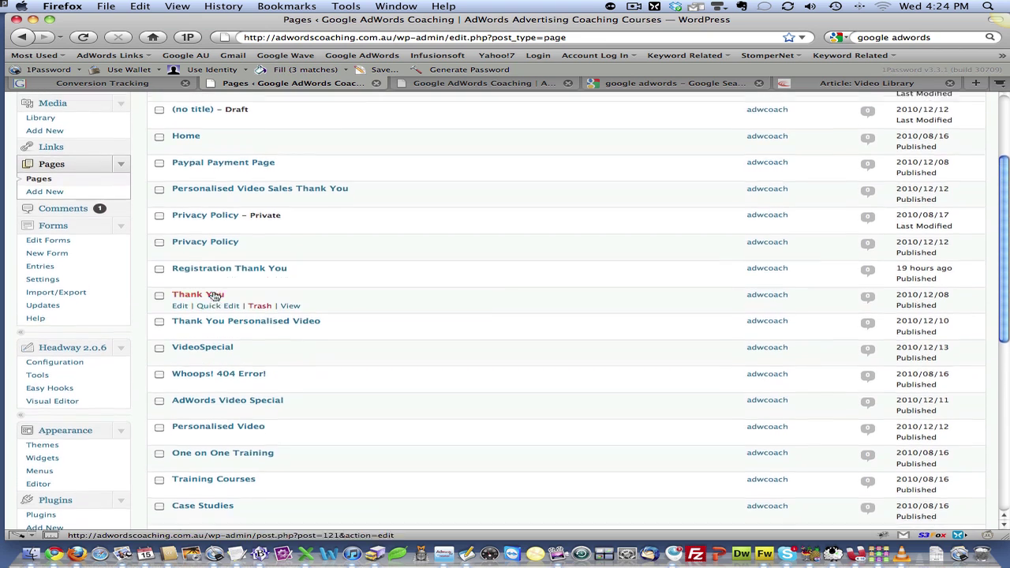
scroll(215, 295, up, 2)
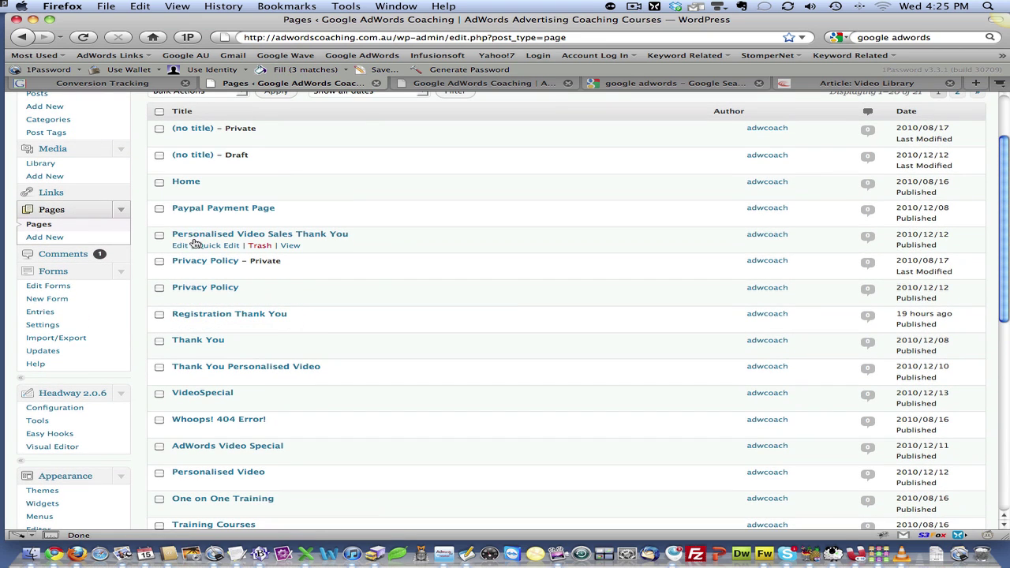
click(179, 246)
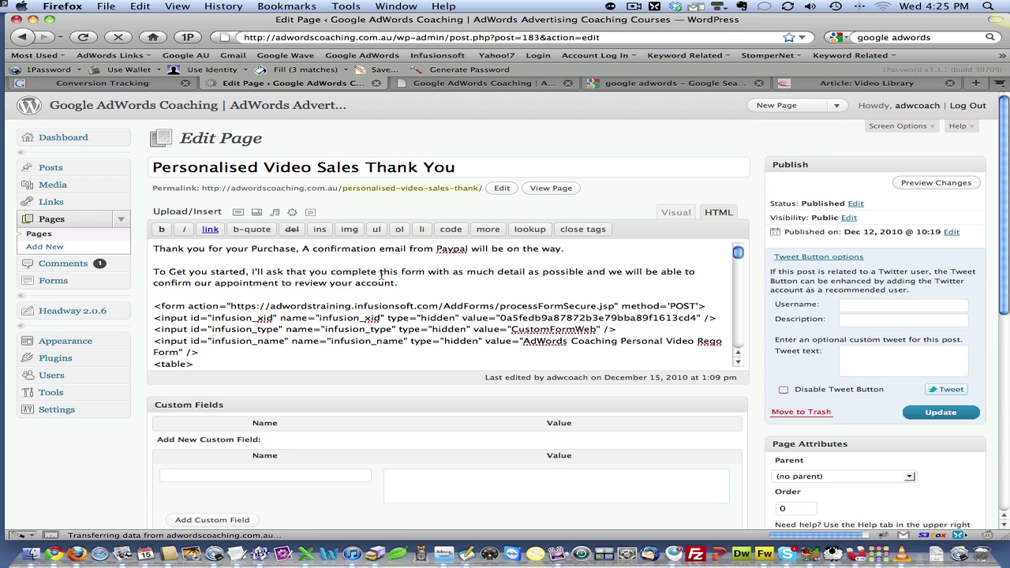
Examine the thank-you message and customer information form on the Personalised Video Sales Thank You page in visual and HTML views.
click(671, 213)
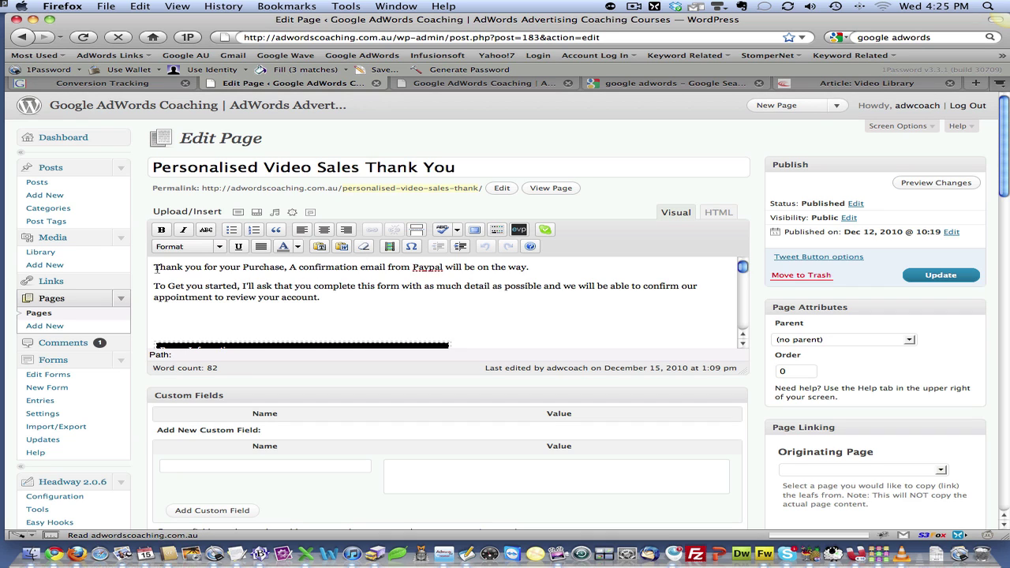
drag(155, 268, 250, 284)
scroll(259, 290, down, 6)
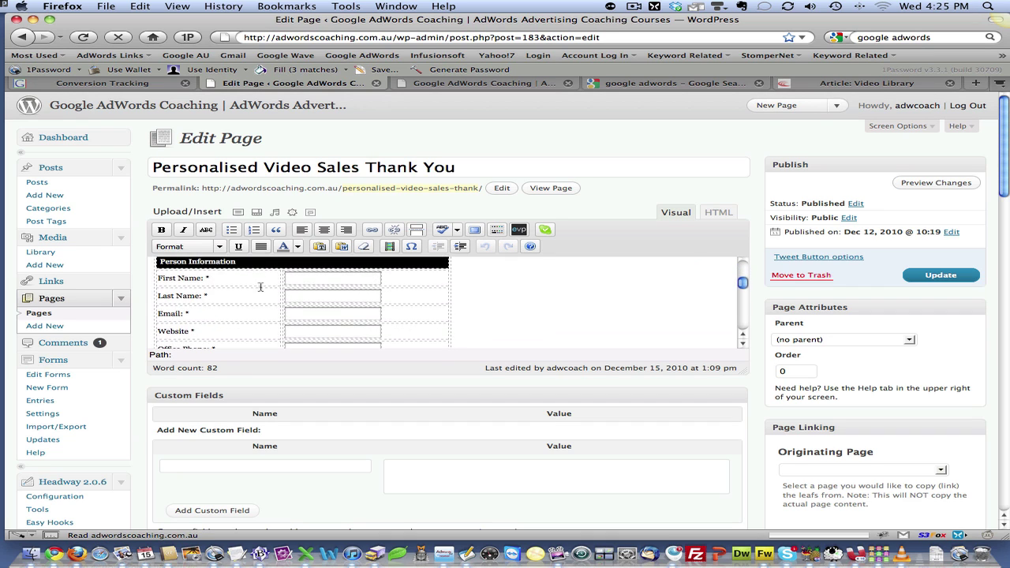
scroll(255, 296, down, 1)
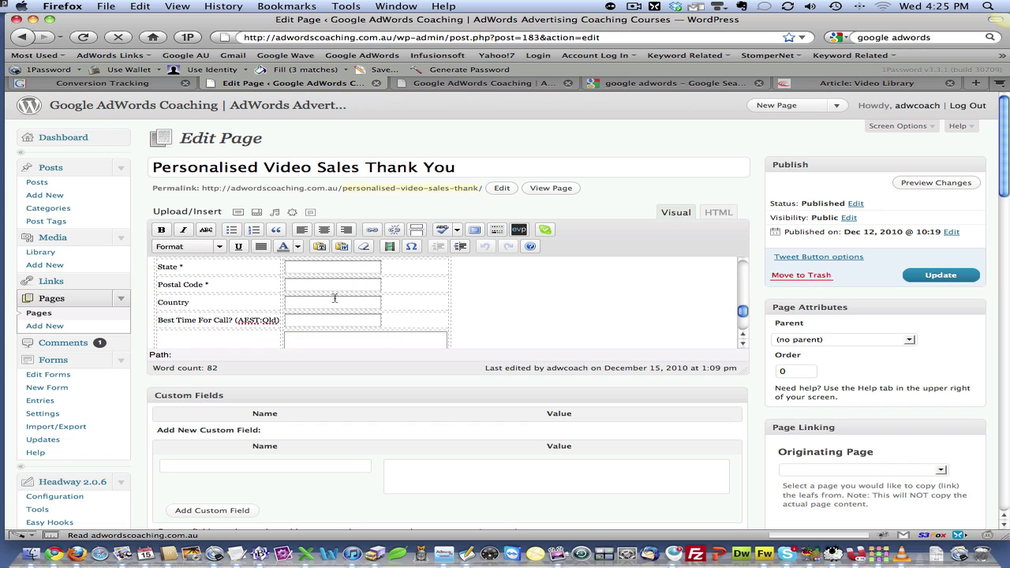
scroll(348, 297, down, 4)
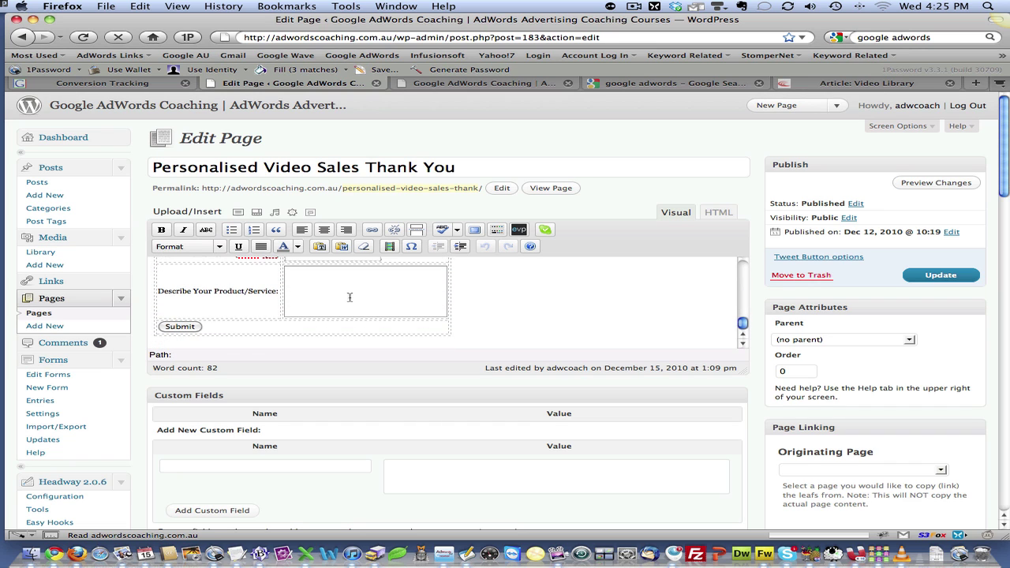
scroll(287, 293, up, 10)
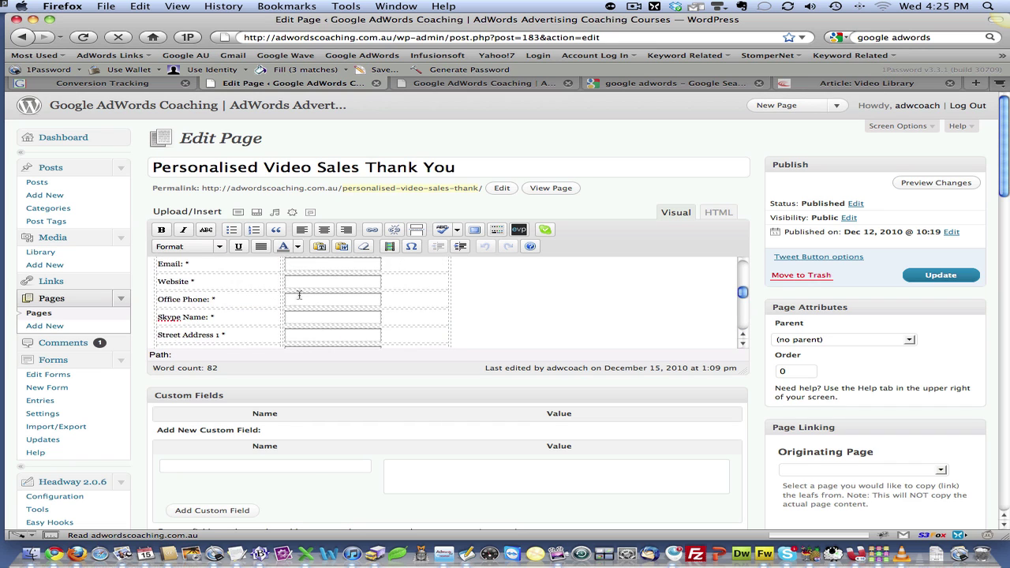
click(301, 299)
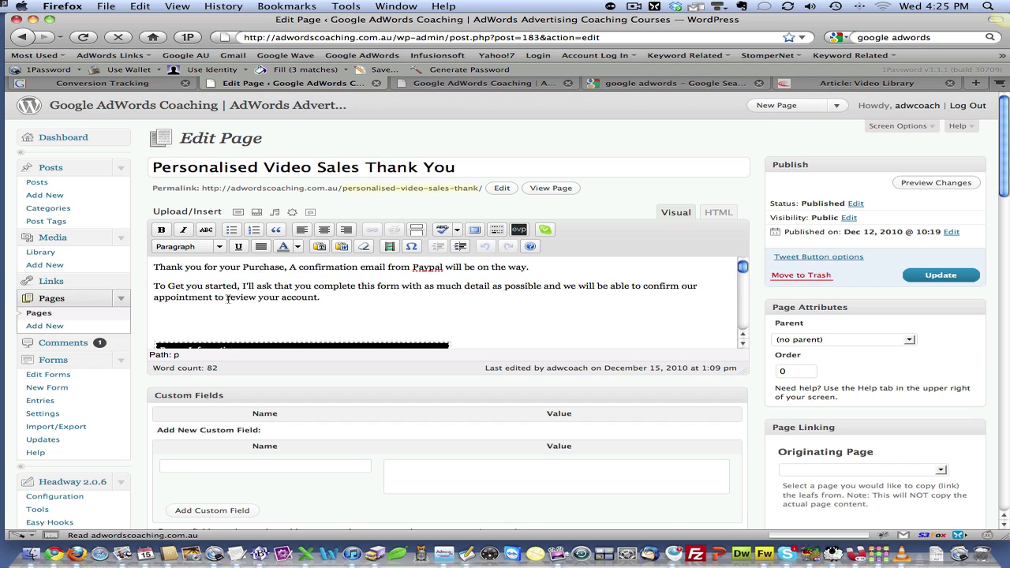
click(715, 214)
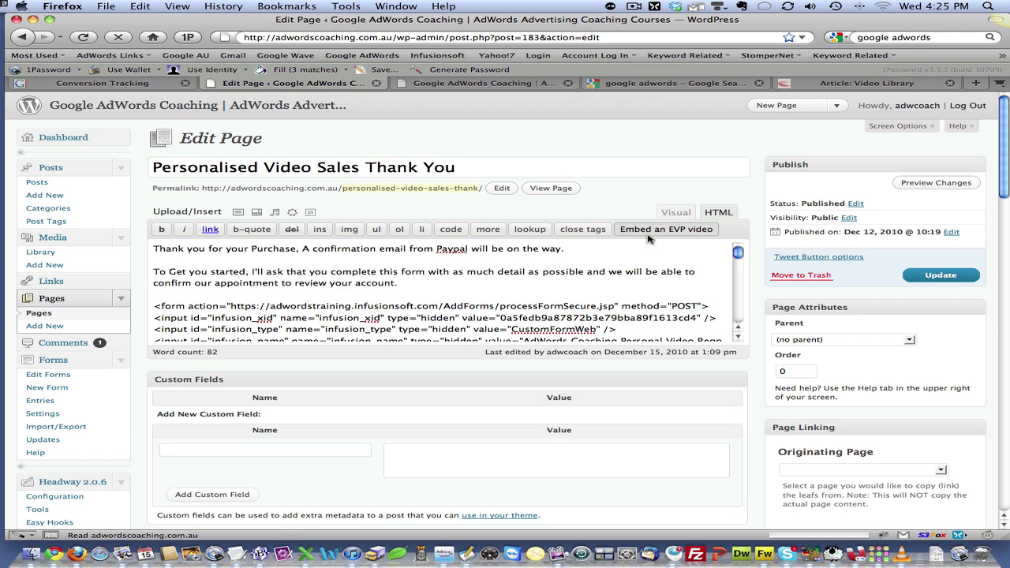
click(675, 214)
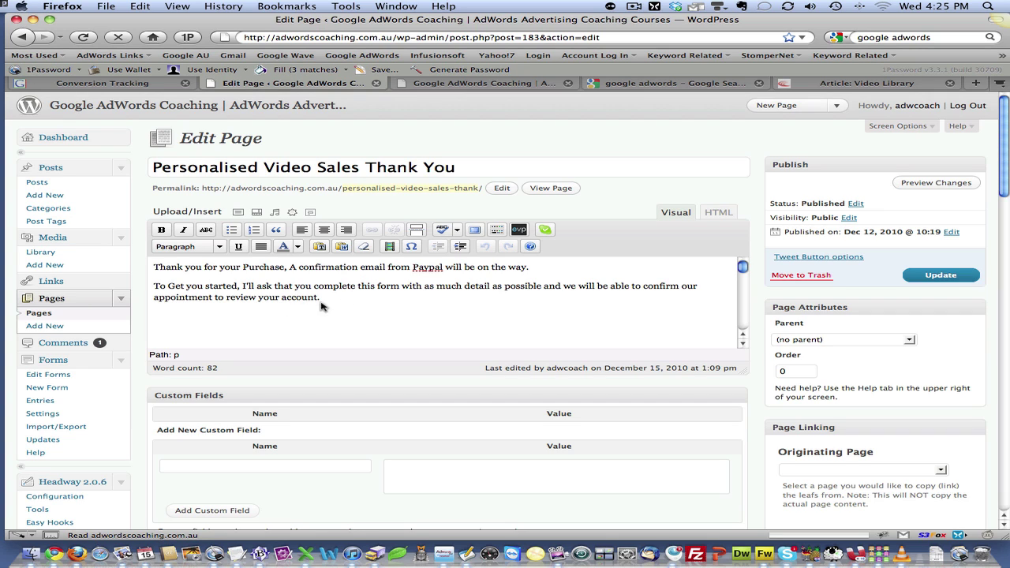
scroll(386, 309, down, 3)
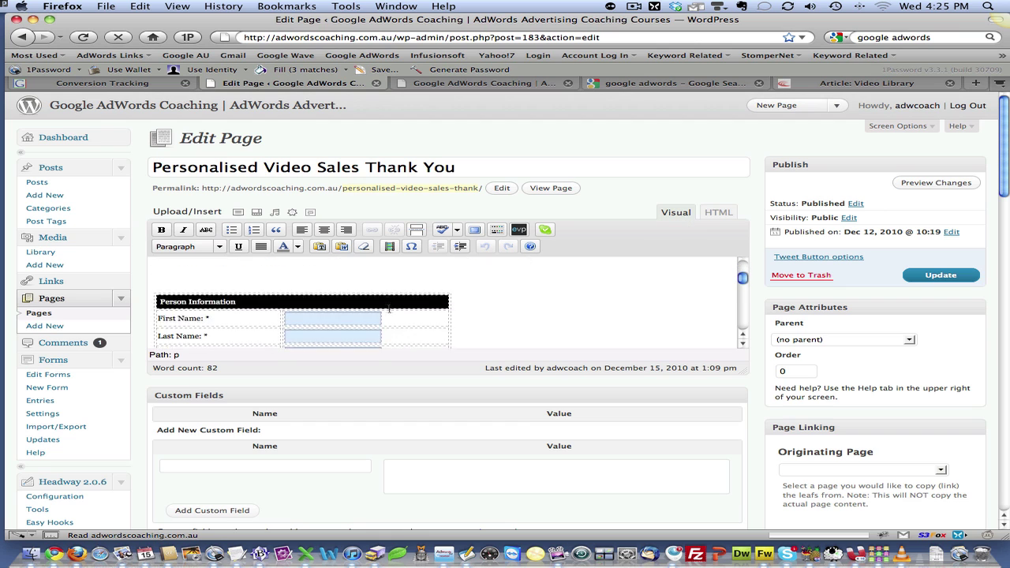
scroll(377, 301, up, 3)
scroll(344, 300, down, 8)
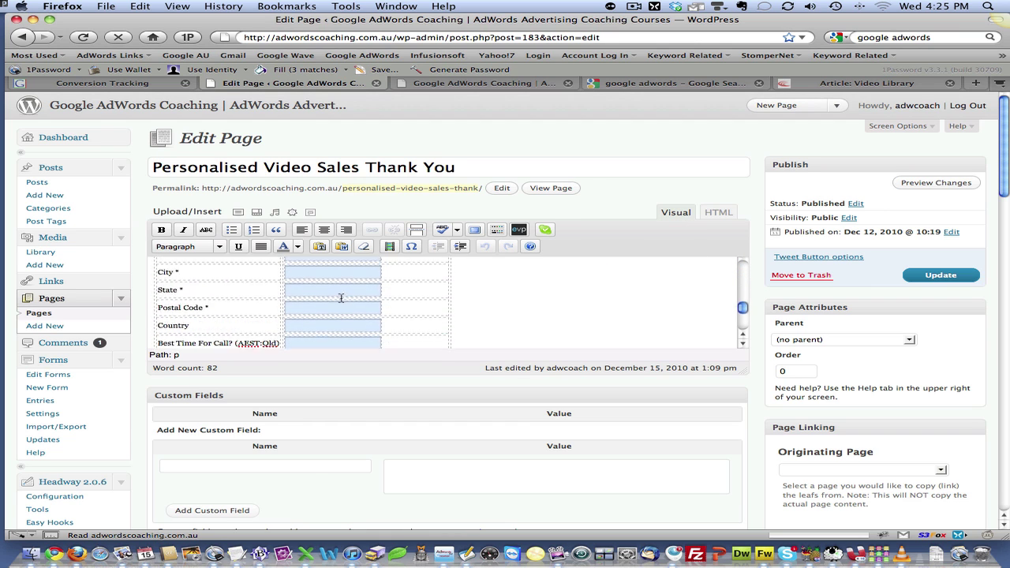
Paste the copied Personal Video Sale tracking code into the page's HTML source, below the closing form tag.
click(719, 213)
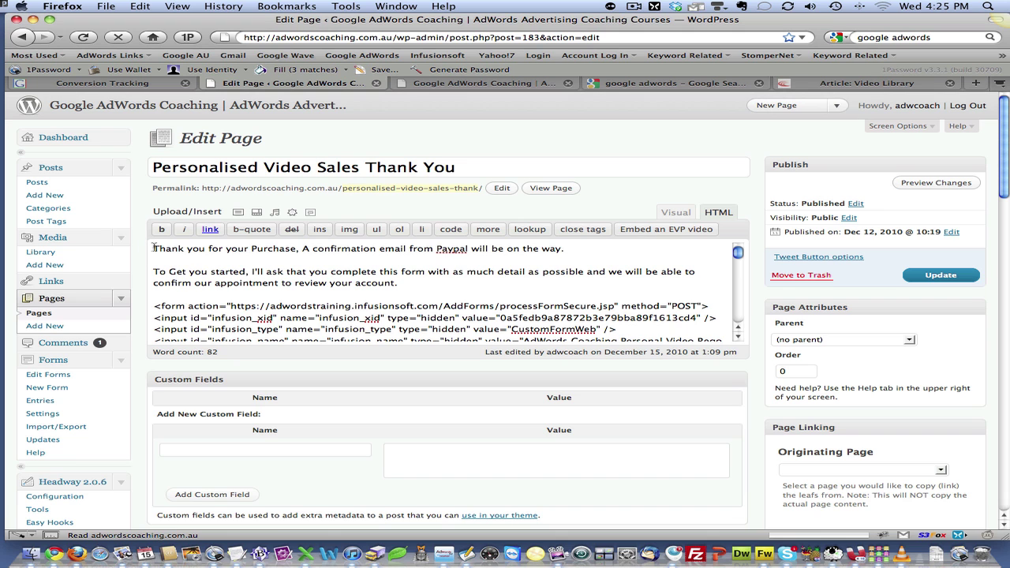
drag(154, 247, 251, 292)
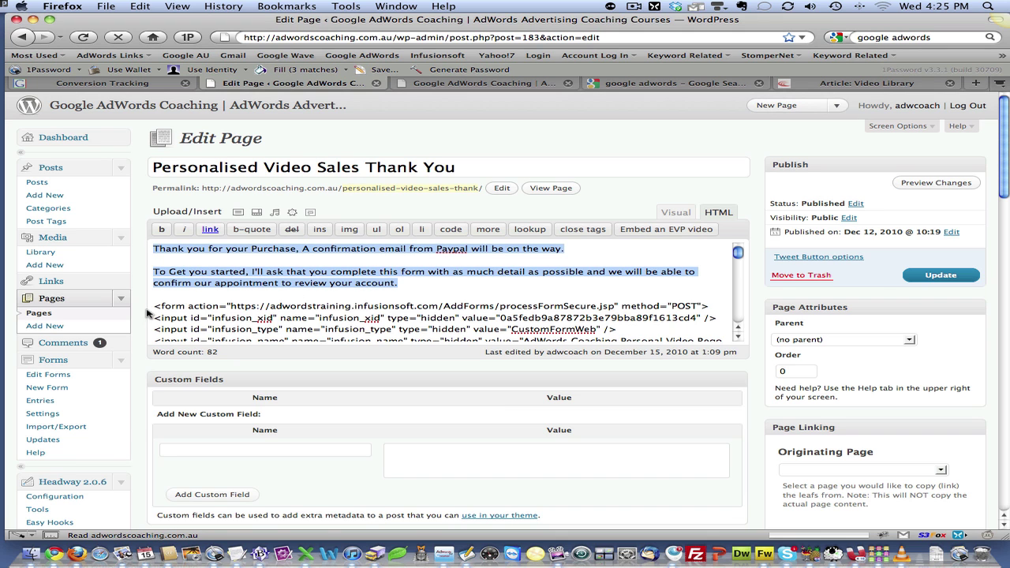
drag(147, 314, 214, 341)
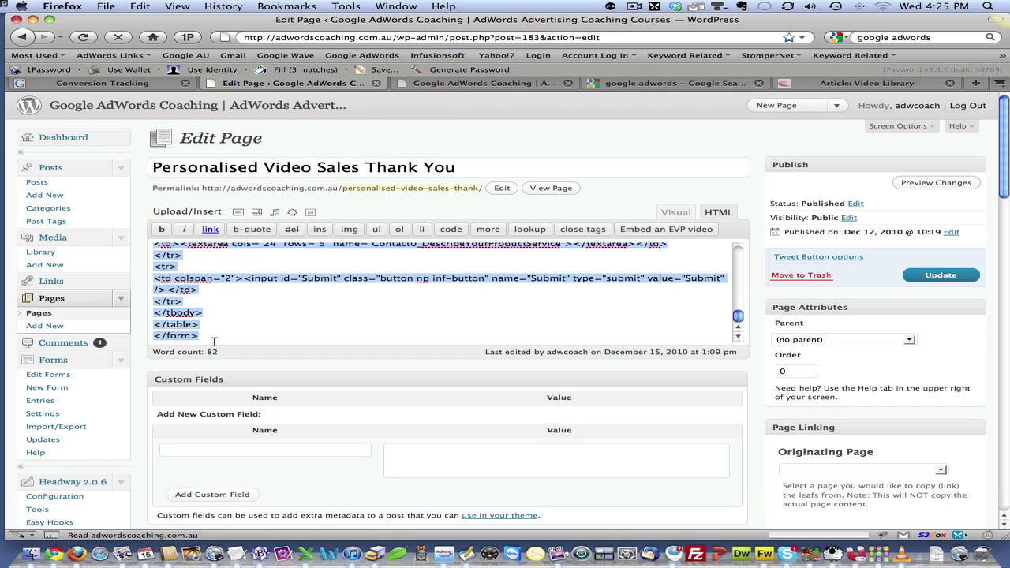
click(214, 341)
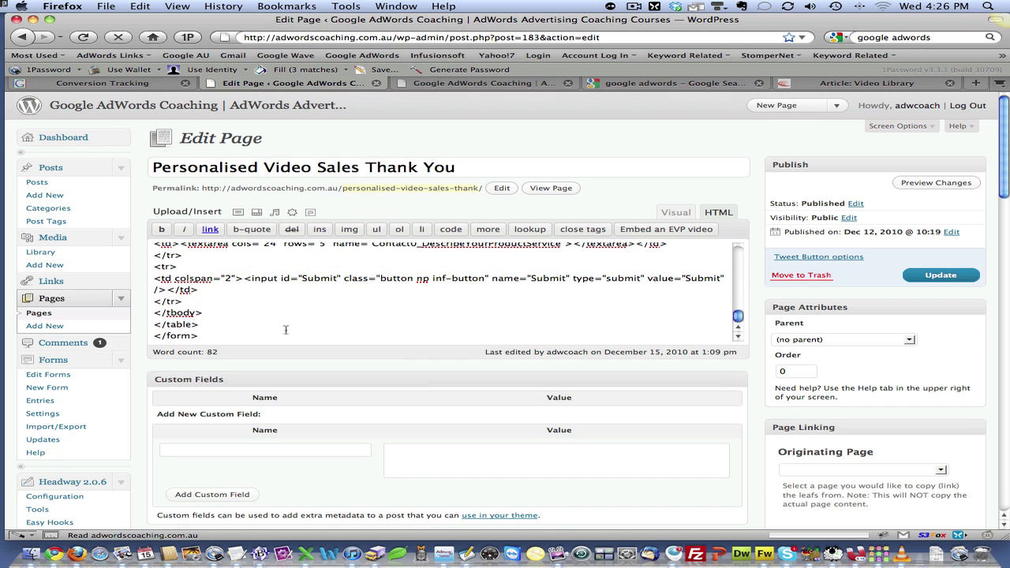
key(Return)
key(Return)
key(super+v)
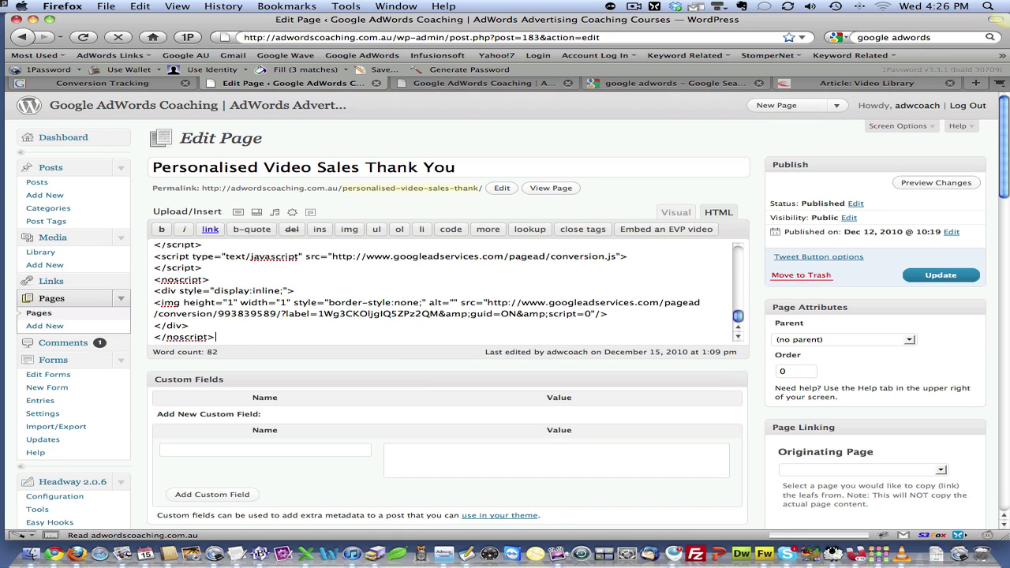
Check the pasted code and update the Personalised Video Sales Thank You page, then return to the conversion in AdWords.
scroll(297, 318, up, 5)
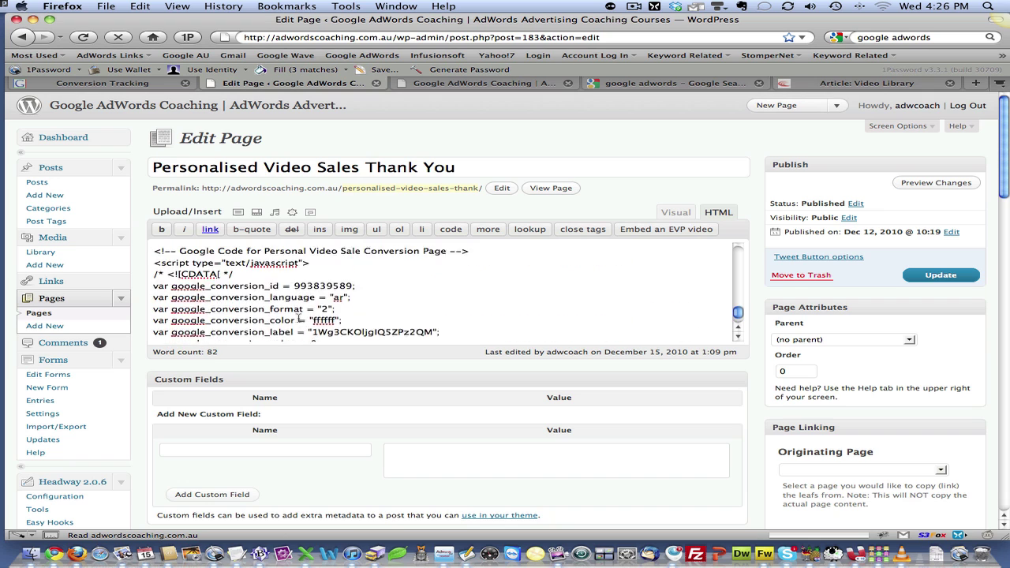
click(941, 275)
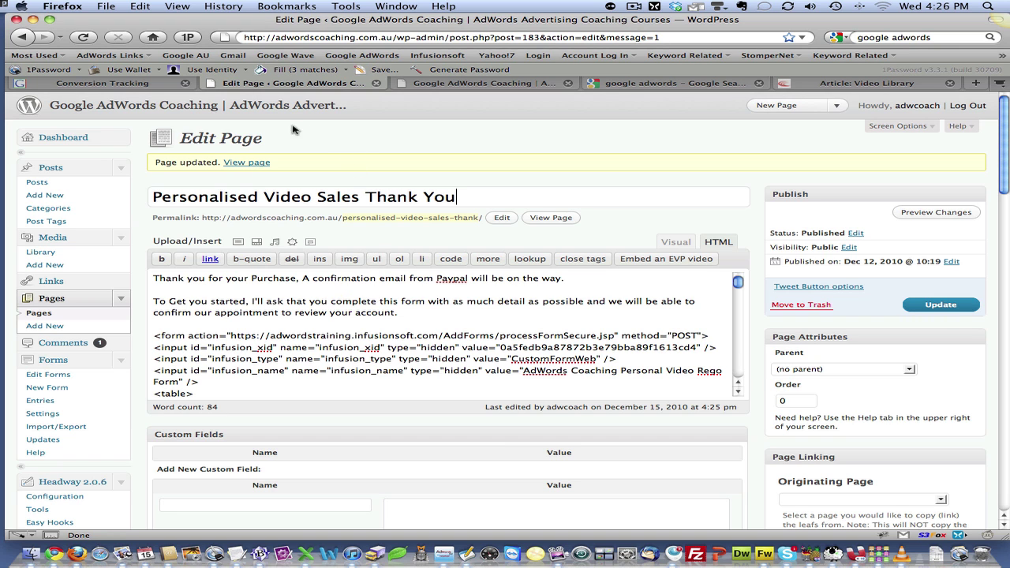
click(113, 84)
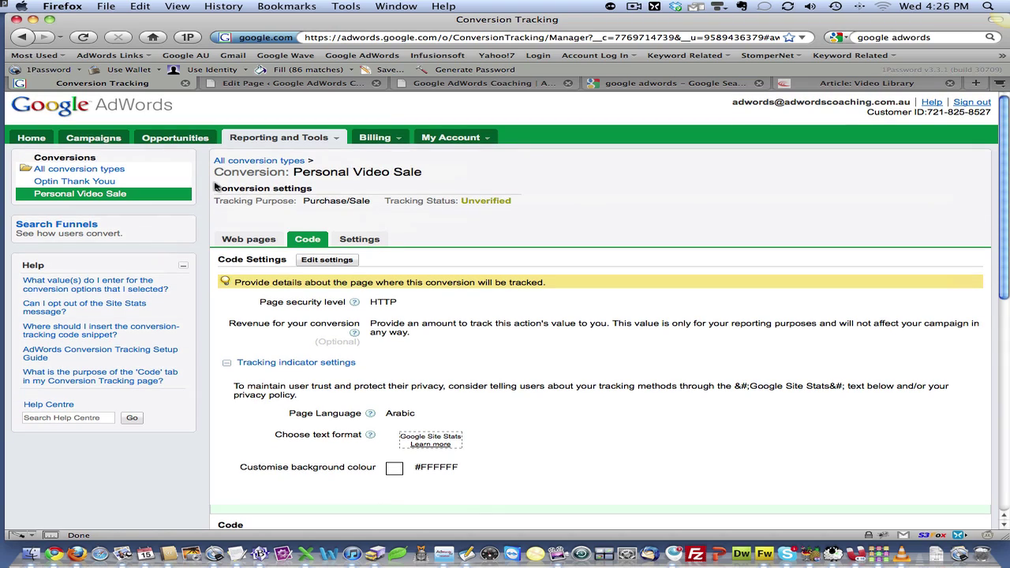
Open the overview of all online campaigns in AdWords and look over its conversion columns and the available reporting tools.
click(93, 140)
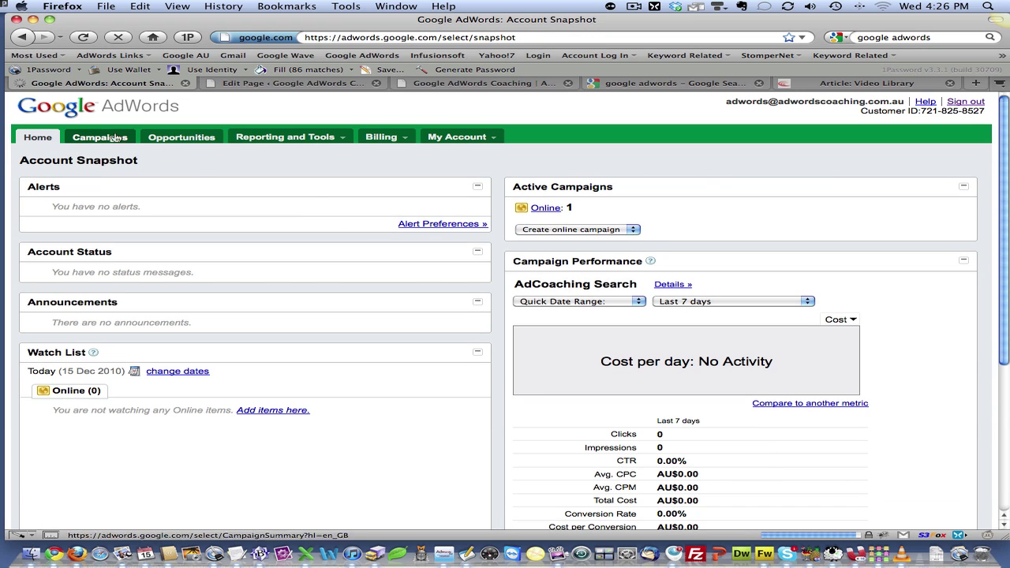
click(111, 140)
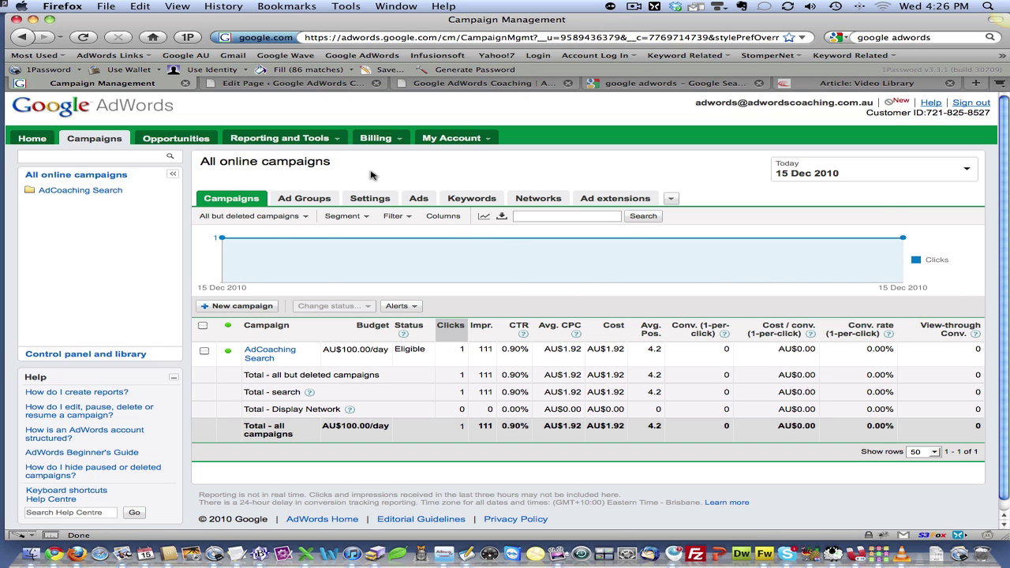
click(337, 145)
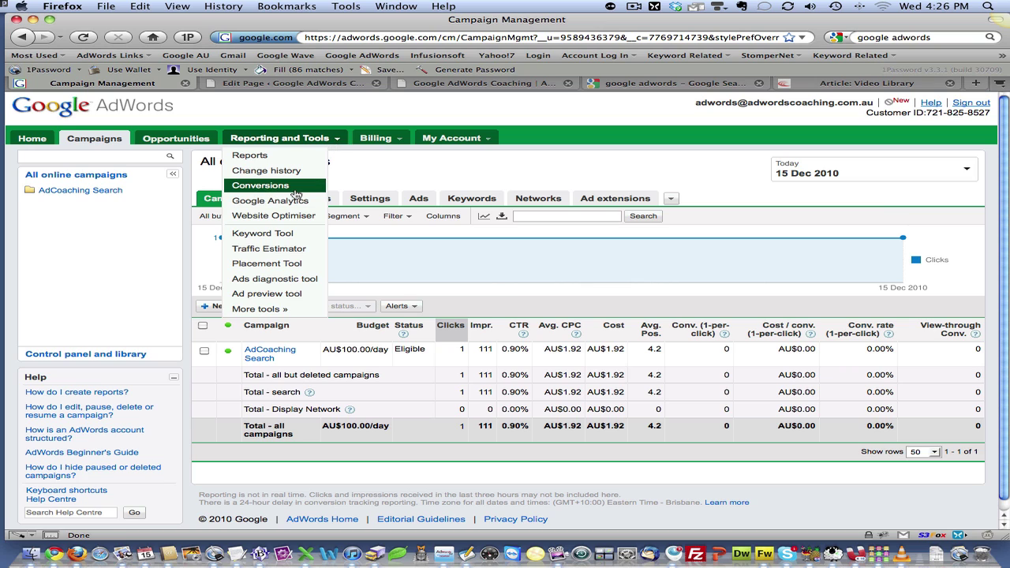
click(727, 195)
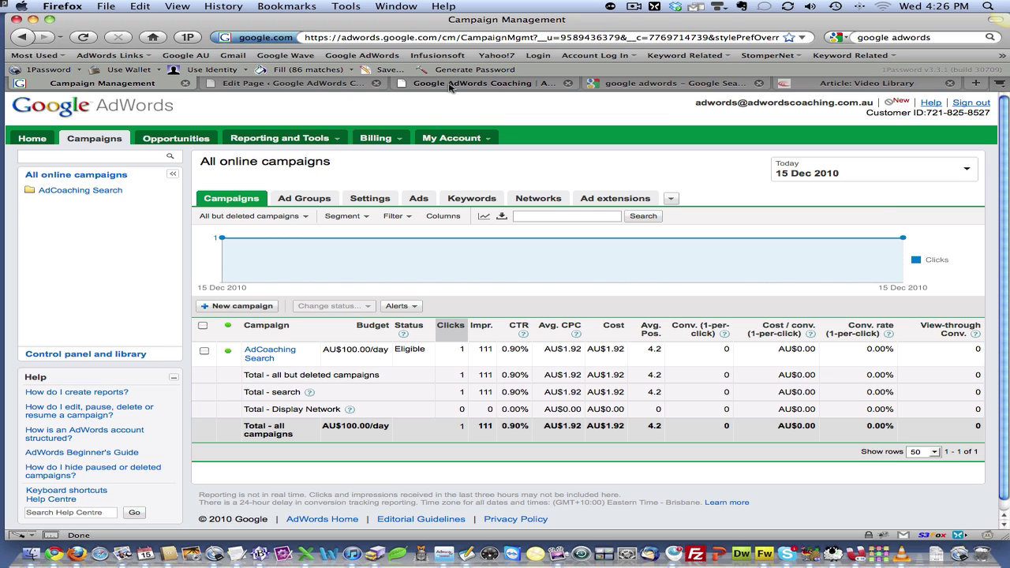
View the published Personalised Video Sales Thank You page from its WordPress editor, check its form, and return to the editor.
click(325, 87)
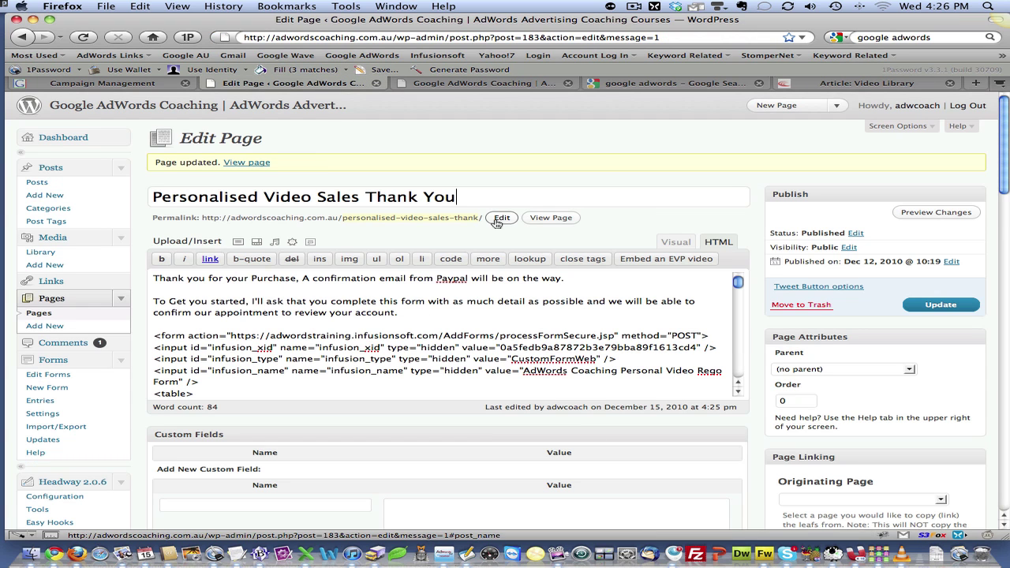
click(557, 218)
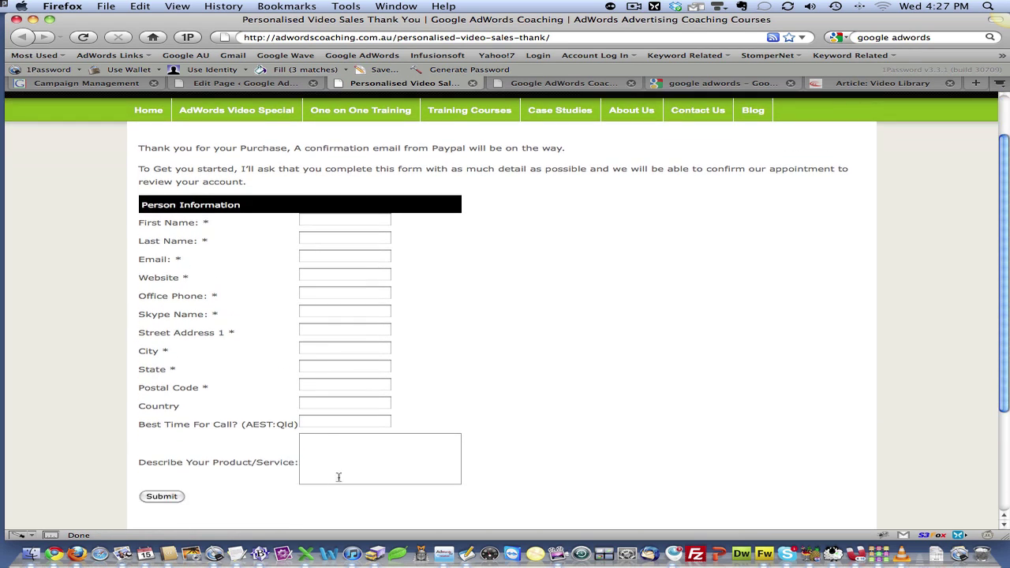
click(245, 86)
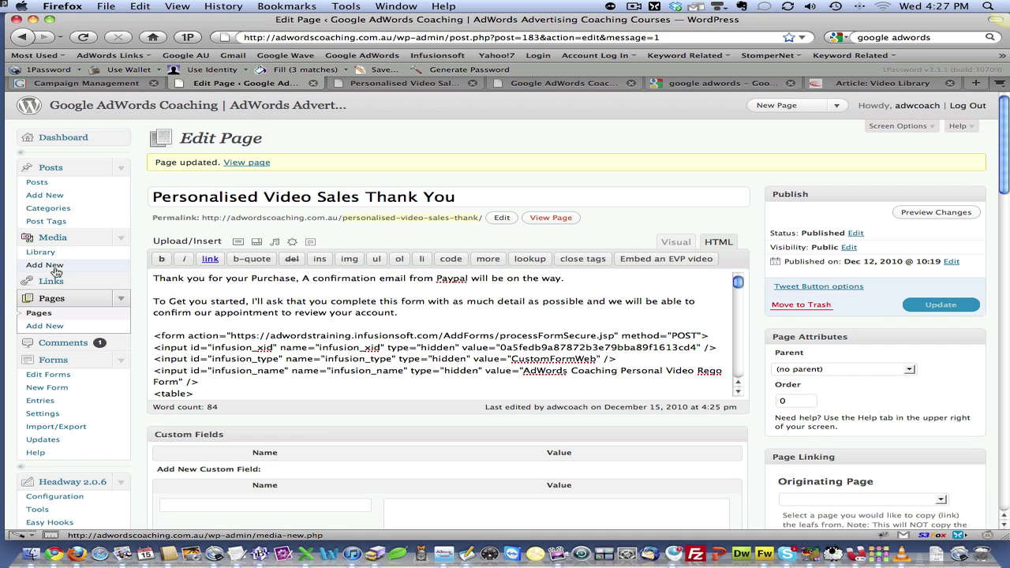
Find the Registration Thank You page in the WordPress page list and view it live, returning to the AdWords campaign overview.
click(40, 315)
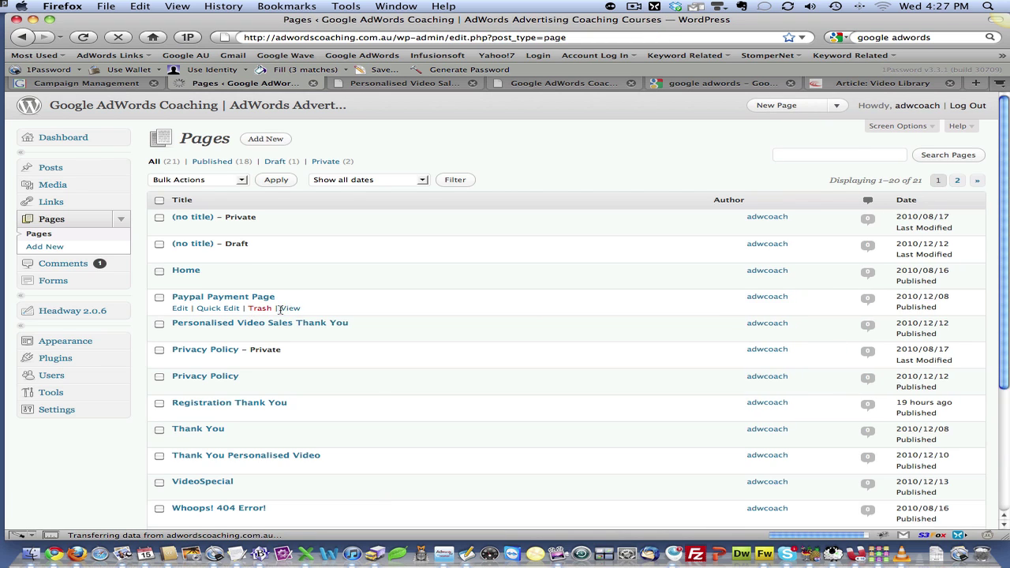
scroll(284, 310, down, 1)
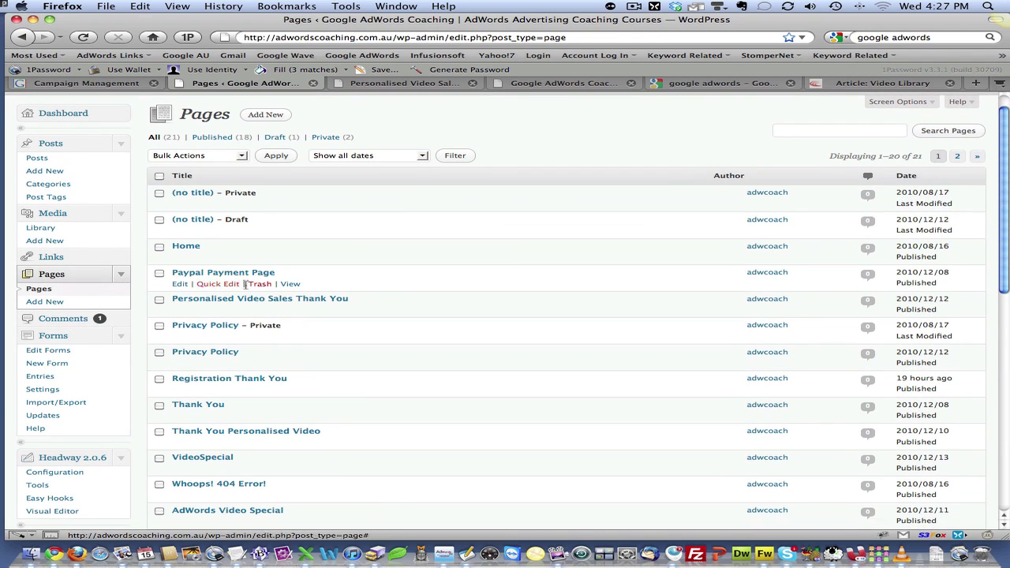
scroll(235, 281, down, 3)
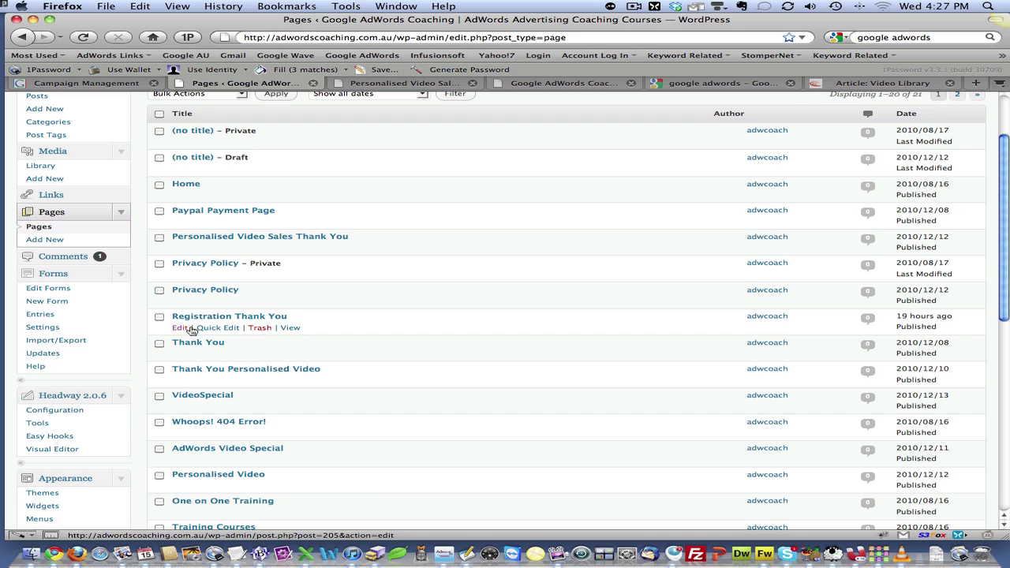
click(291, 330)
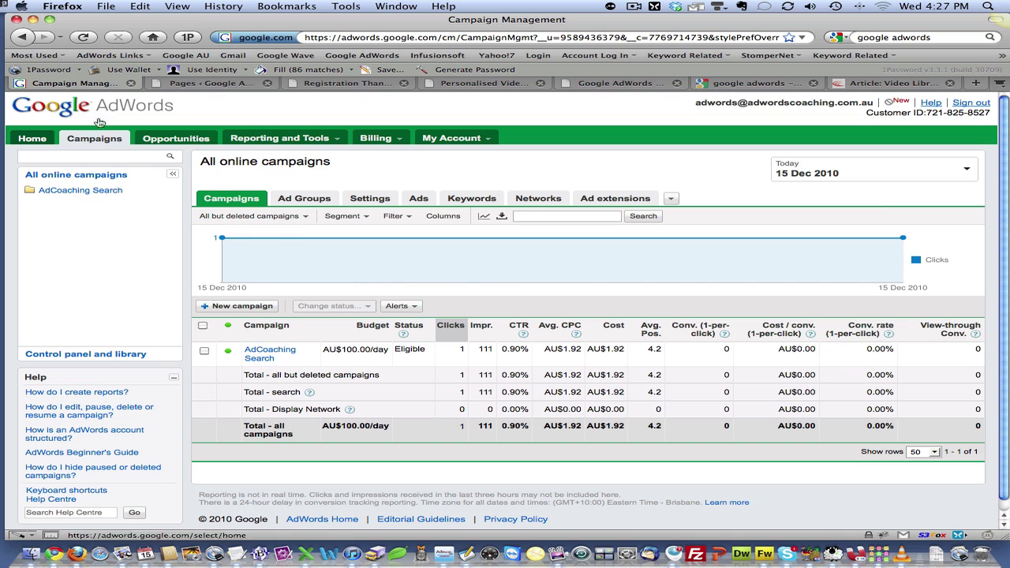
click(75, 84)
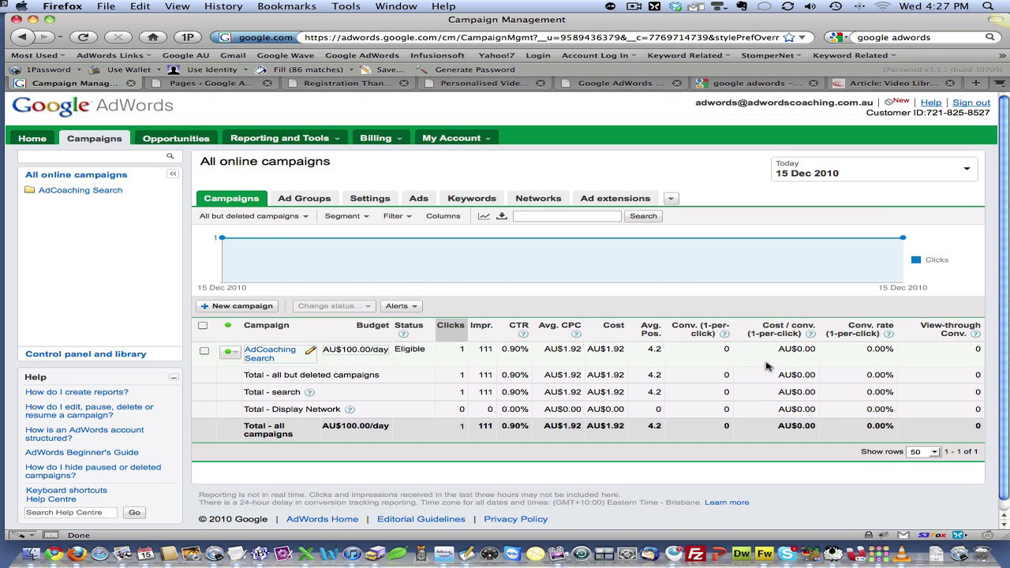